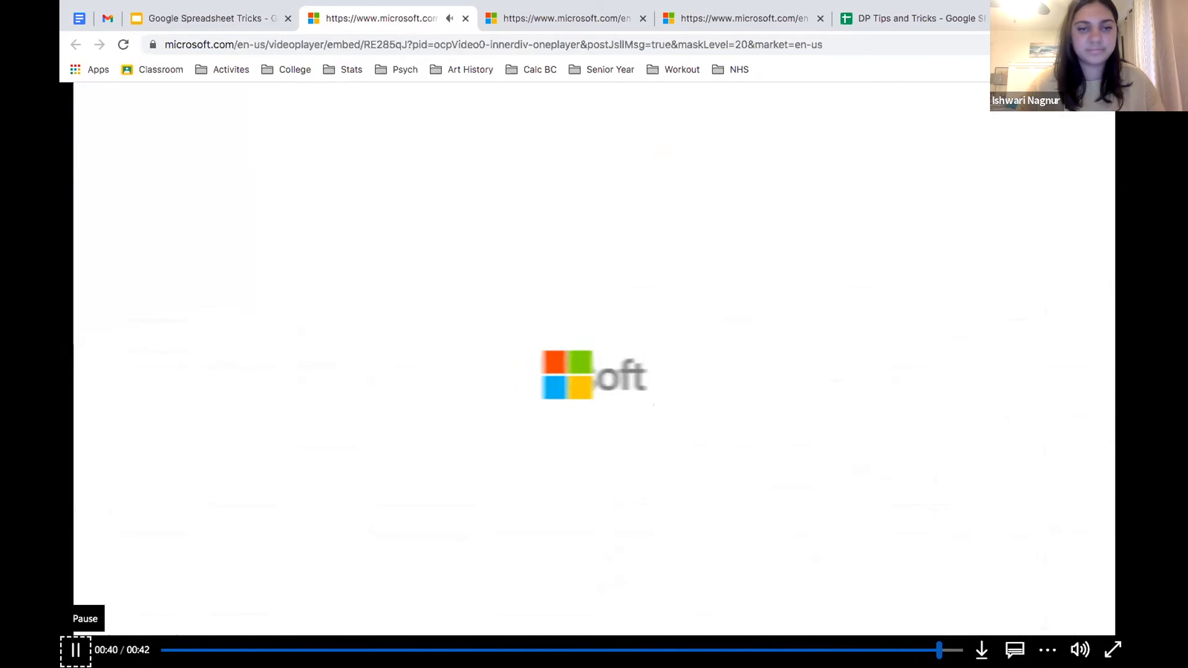
Pause the IF function video and bring up the "IF" sheet of the DP Tips and Tricks spreadsheet.
{"action": "left_click", "coordinate": [75, 650]}
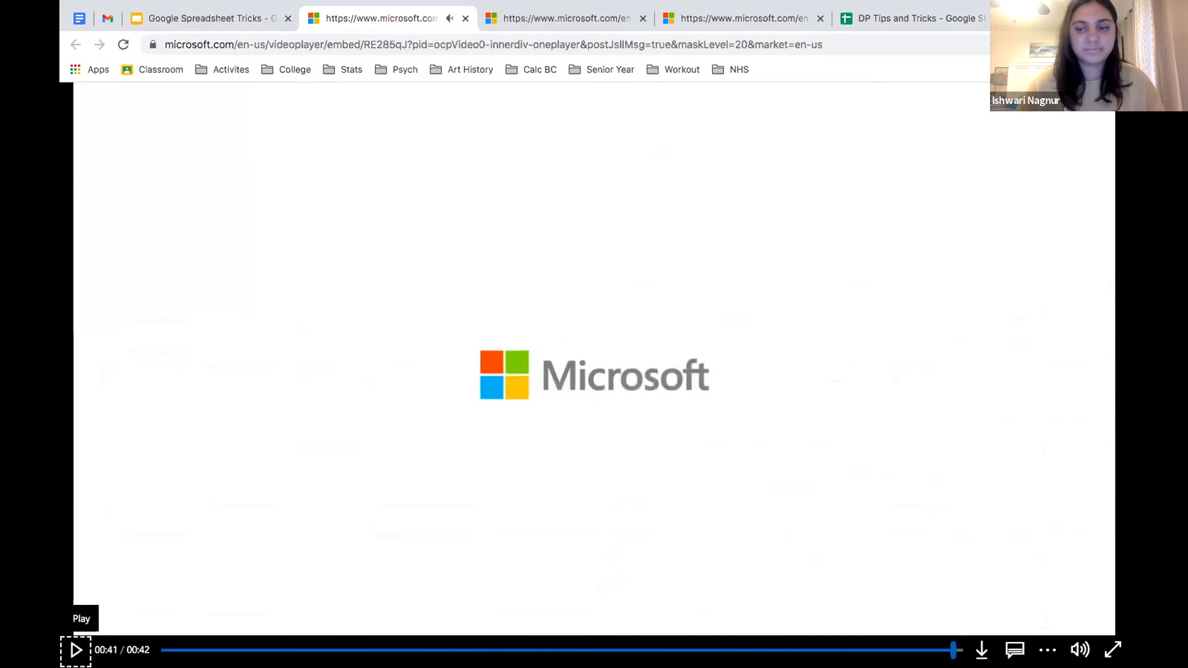
{"action": "left_click", "coordinate": [210, 18]}
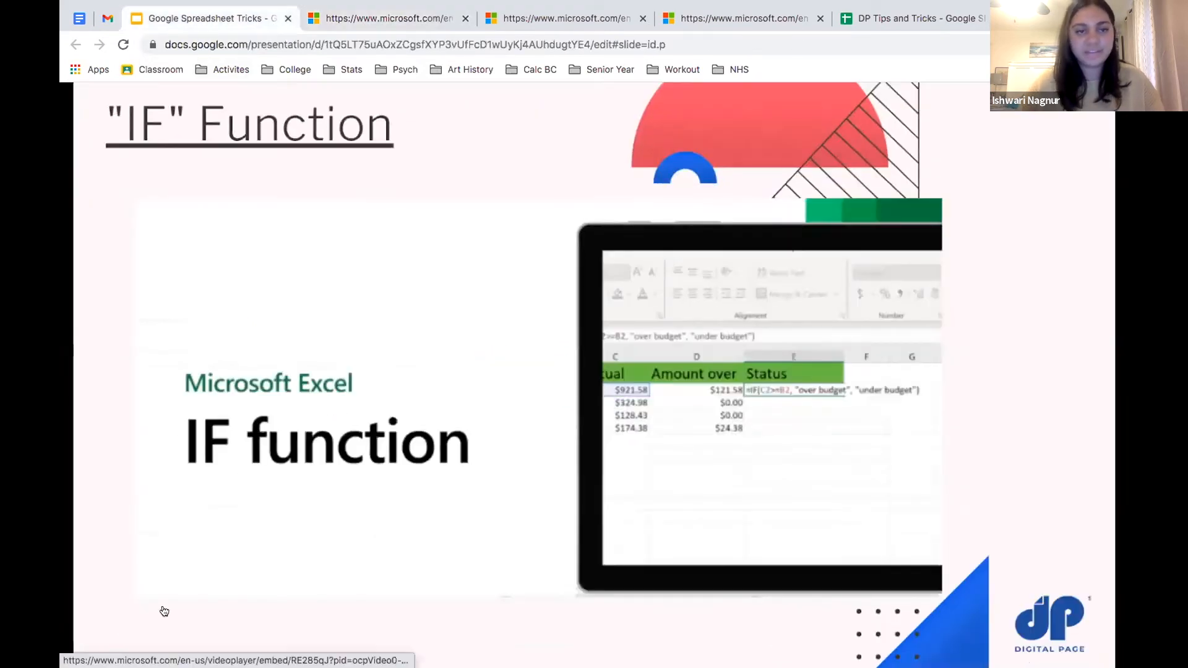
{"action": "mouse_move", "coordinate": [186, 629]}
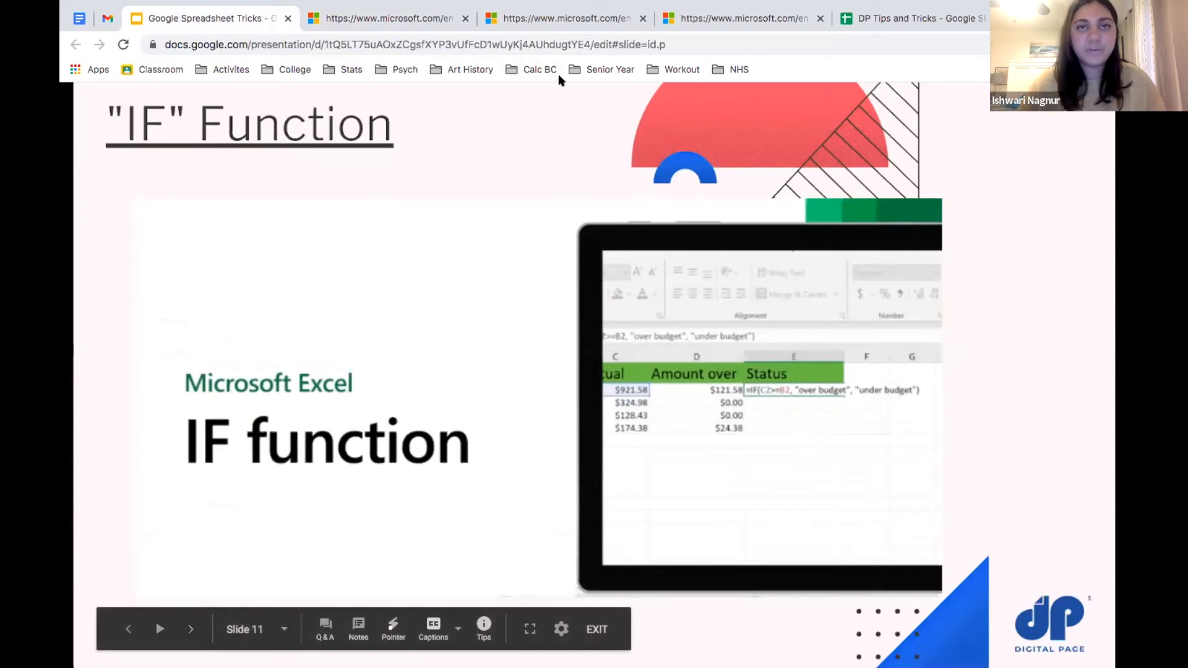
{"action": "left_click", "coordinate": [939, 14]}
{"action": "left_click", "coordinate": [346, 653]}
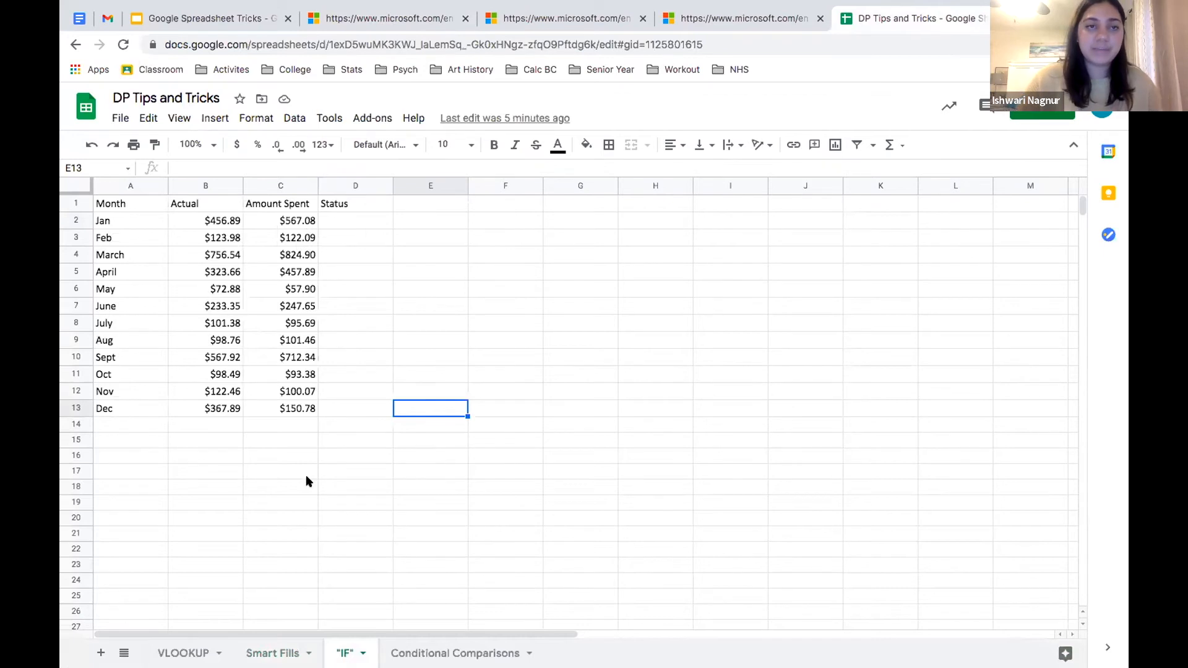
Enter the formula =IF(C2>=B2, "overbudget", "underbudget") in the January Status cell D2.
{"action": "left_click", "coordinate": [366, 217]}
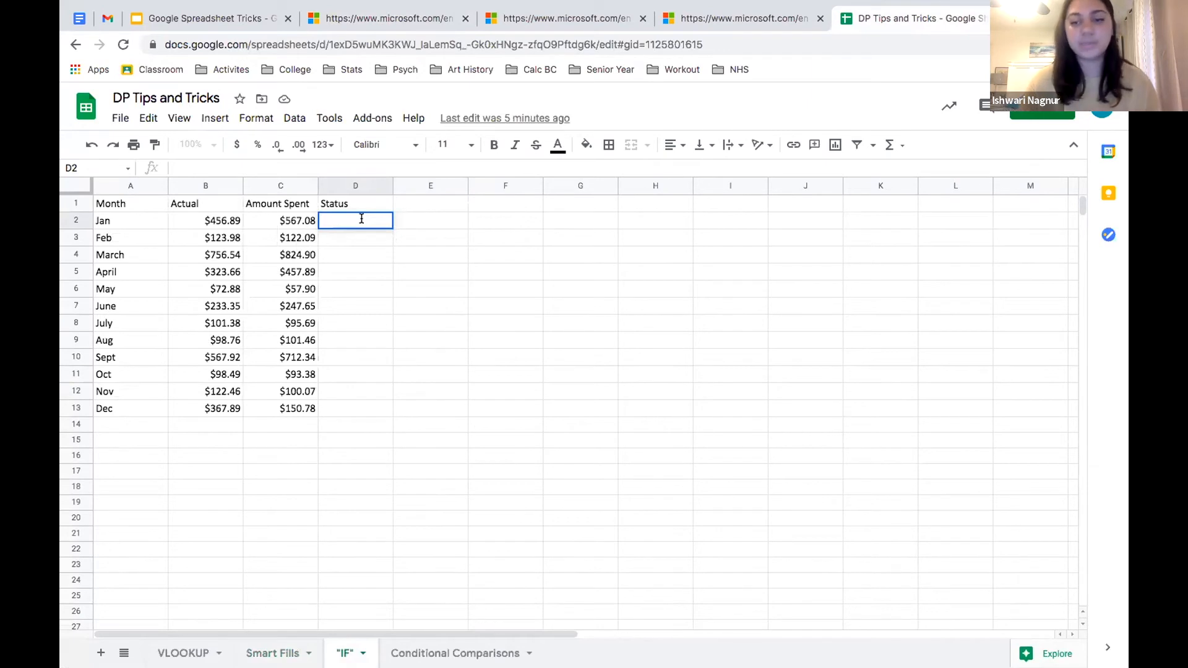
{"action": "type", "text": "="}
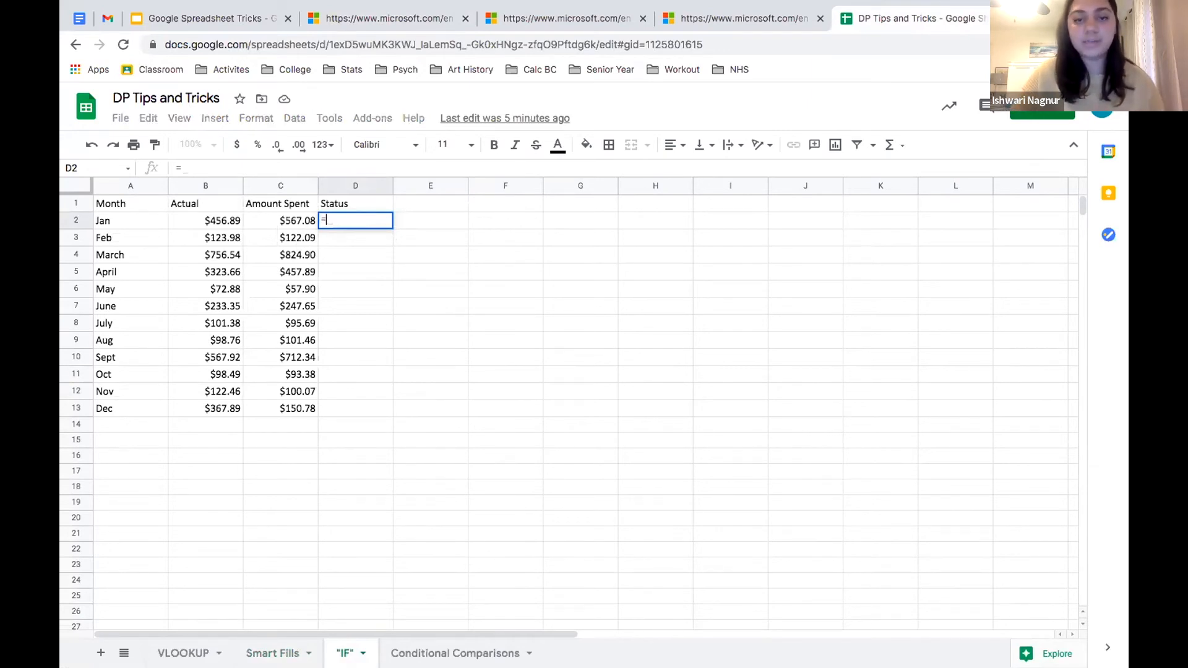
{"action": "type", "text": "IF"}
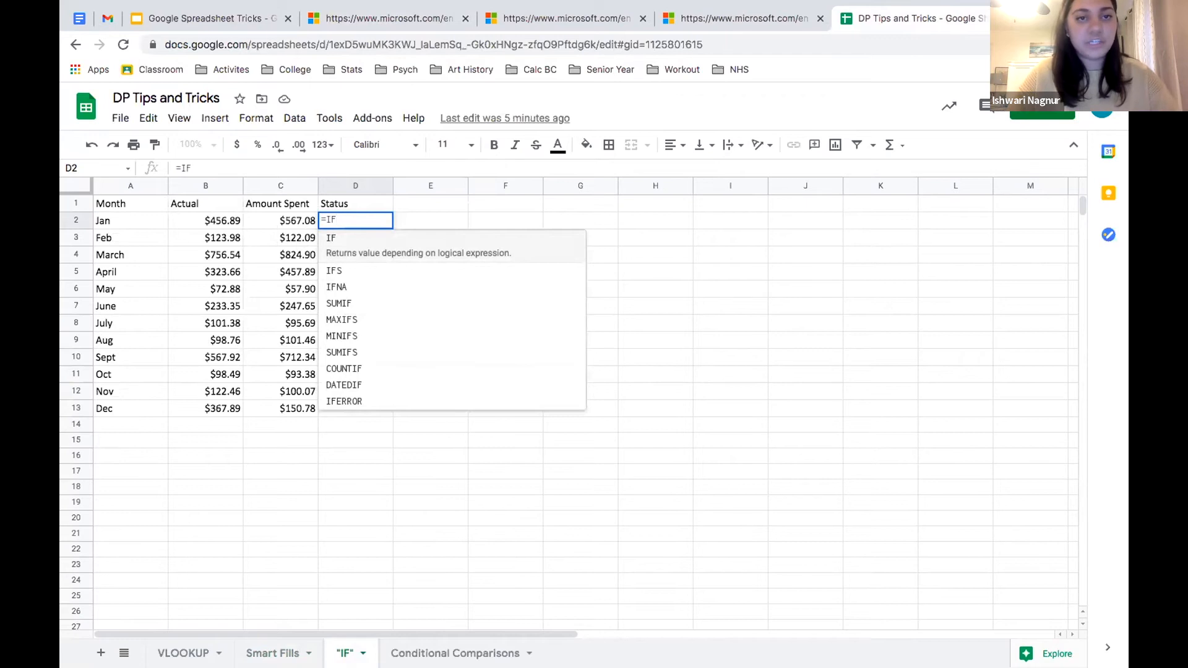
{"action": "type", "text": "("}
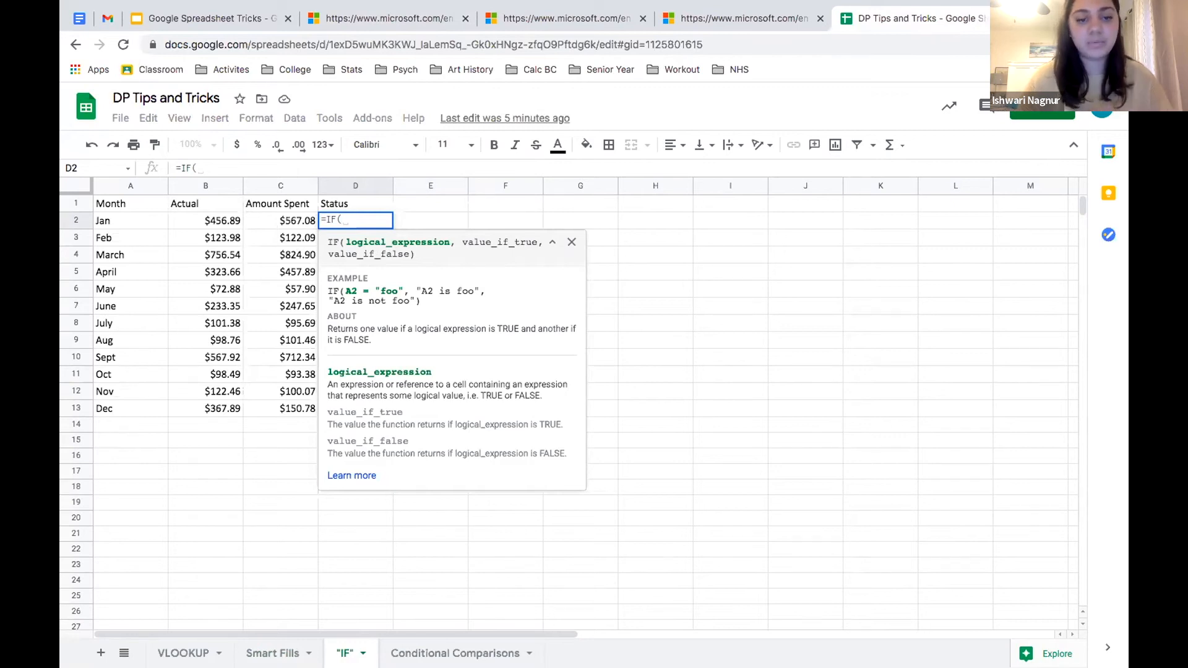
{"action": "type", "text": "C2"}
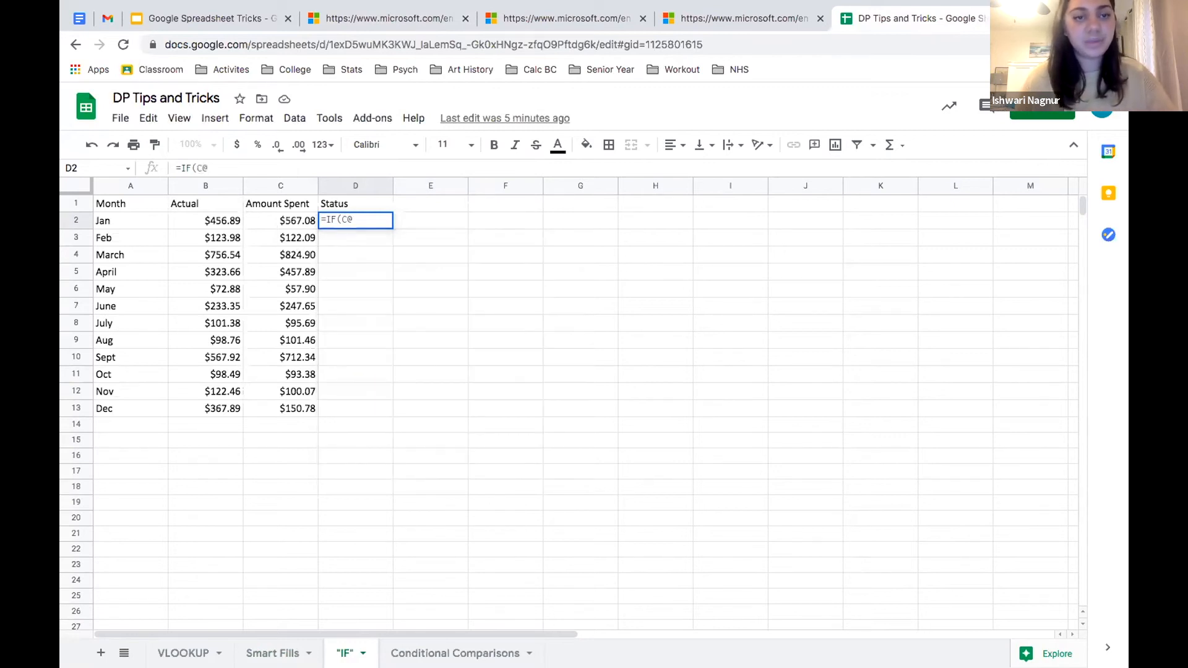
{"action": "type", "text": ">="}
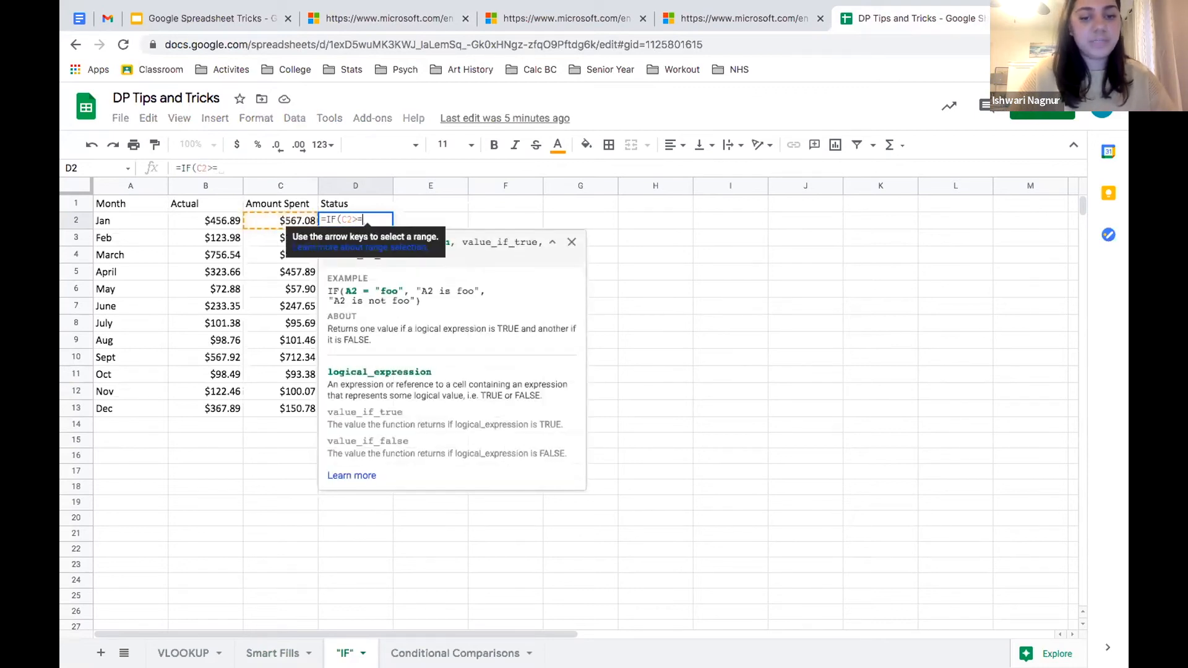
{"action": "type", "text": "B2"}
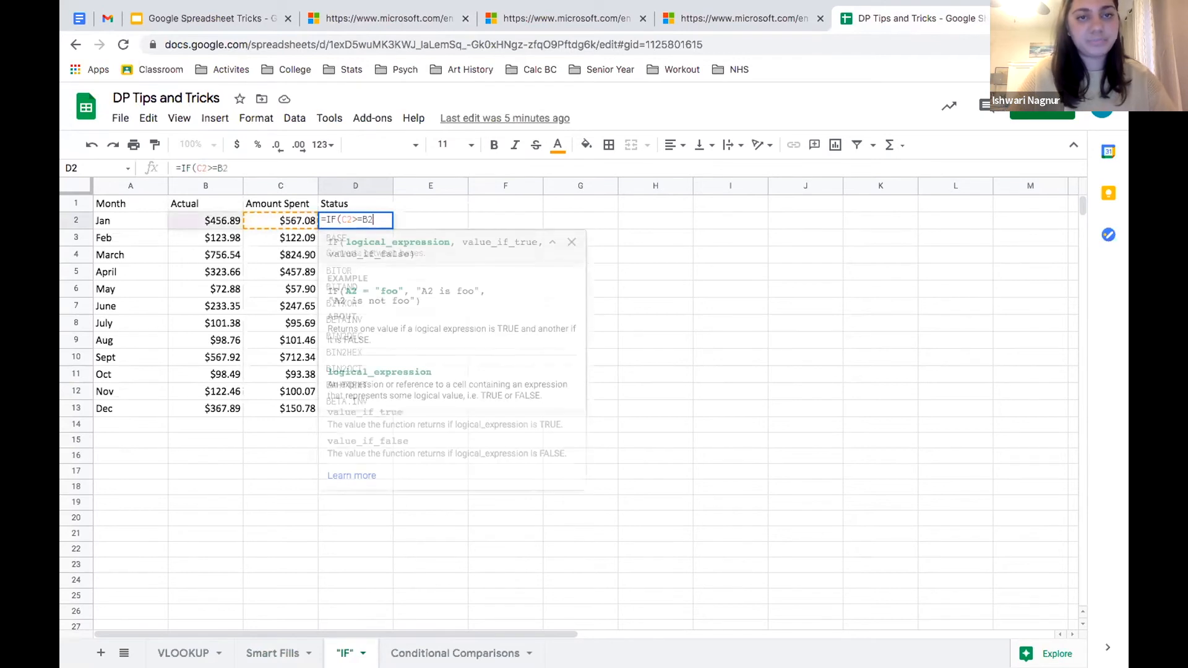
{"action": "type", "text": ", \"overbudget\", "}
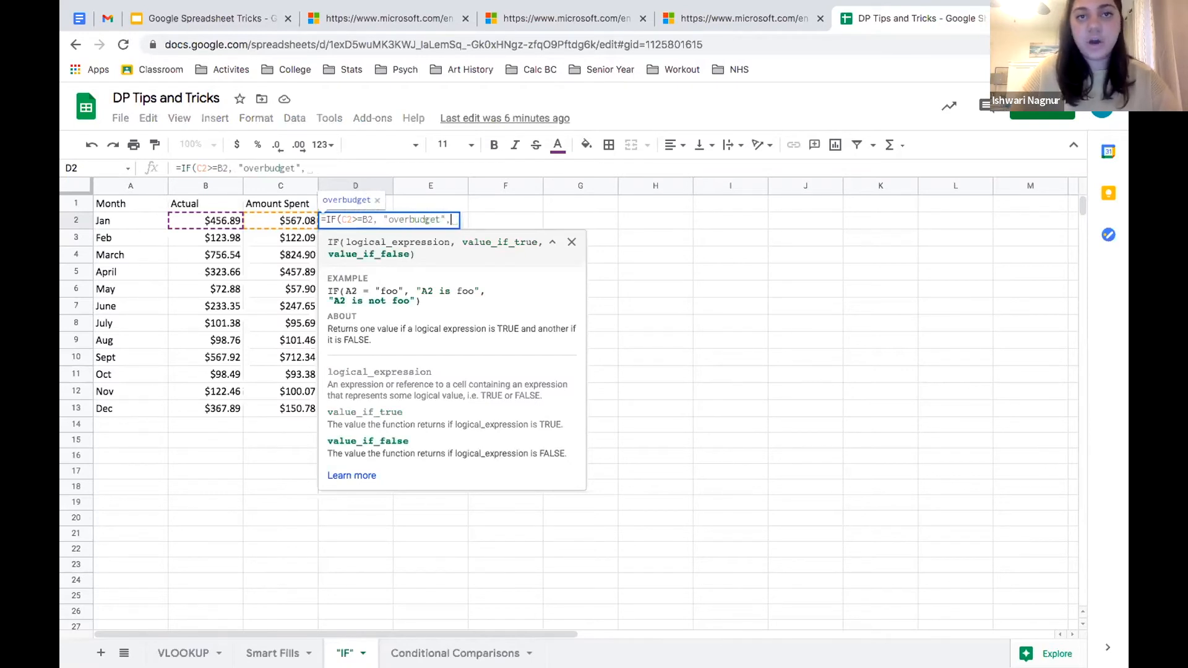
{"action": "type", "text": "\"underbudget\")"}
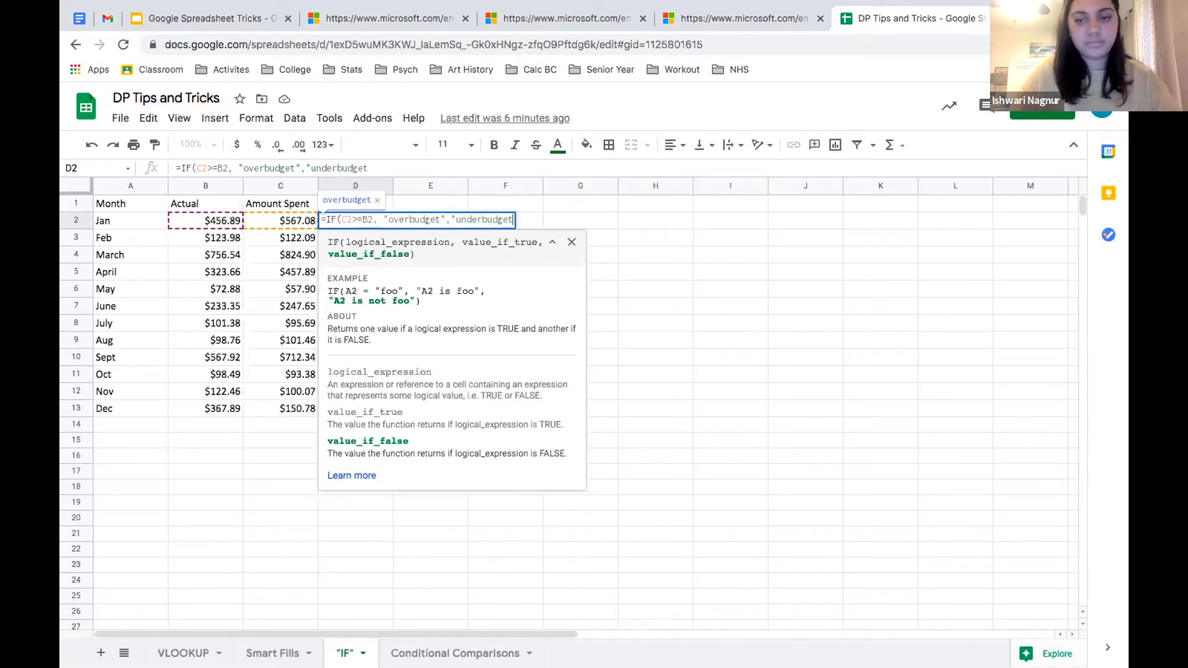
{"action": "key", "text": "Return"}
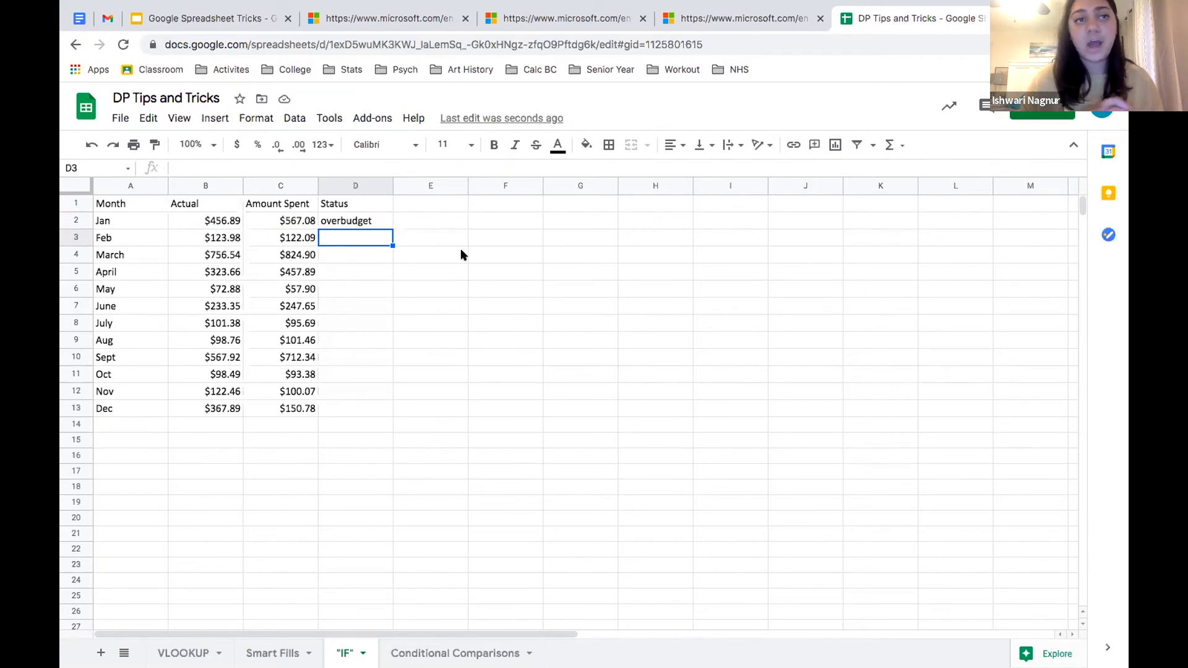
Fill the Status formula from D2 down through December in D13.
{"action": "left_click", "coordinate": [388, 219]}
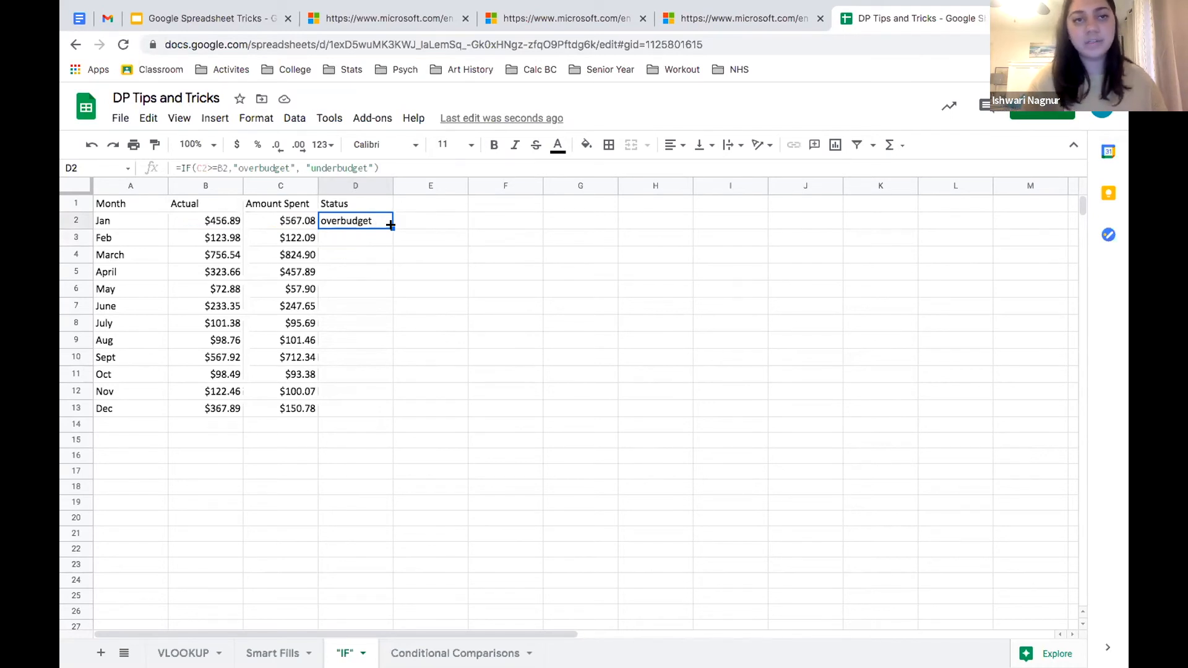
{"action": "left_click_drag", "start_coordinate": [390, 225], "coordinate": [386, 403]}
{"action": "left_click", "coordinate": [434, 351]}
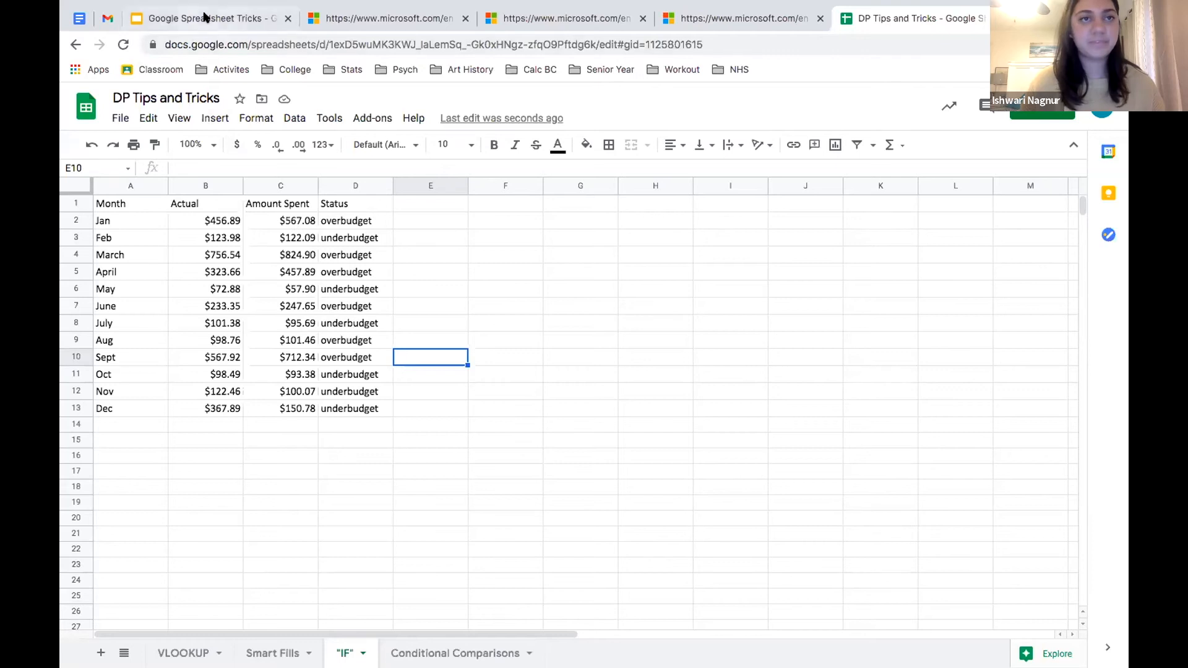
Switch to the Google Spreadsheet Tricks presentation and advance from the "IF" Function slide to slide 12.
{"action": "mouse_move", "coordinate": [842, 10]}
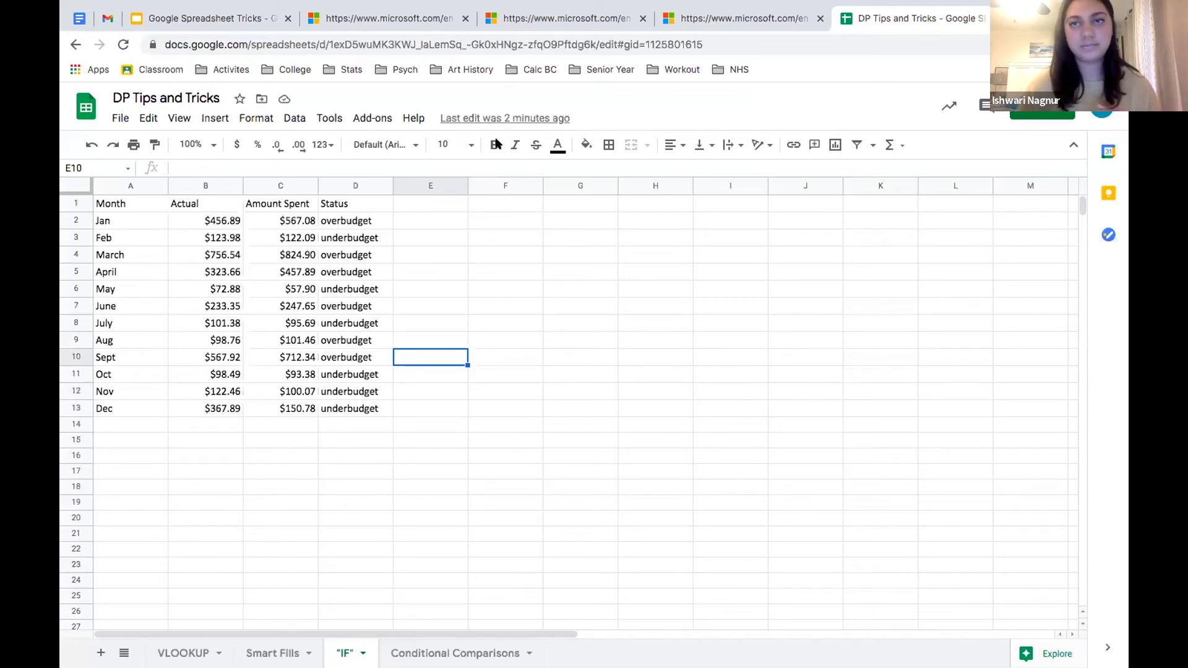
{"action": "left_click", "coordinate": [209, 19]}
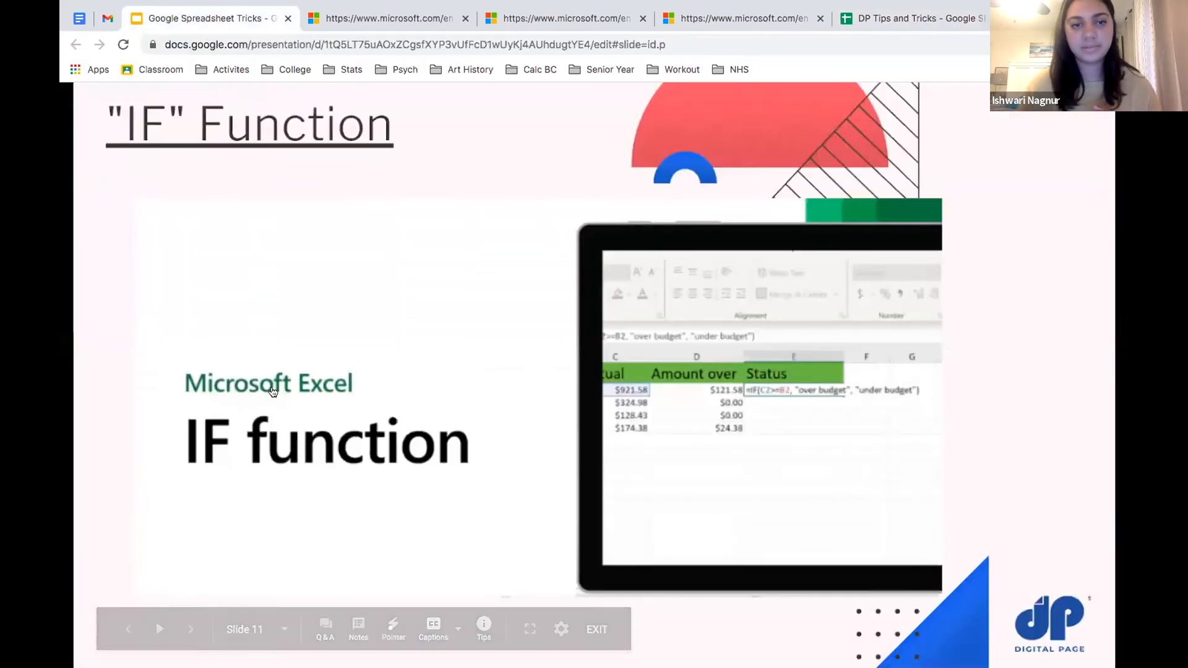
{"action": "left_click", "coordinate": [189, 631]}
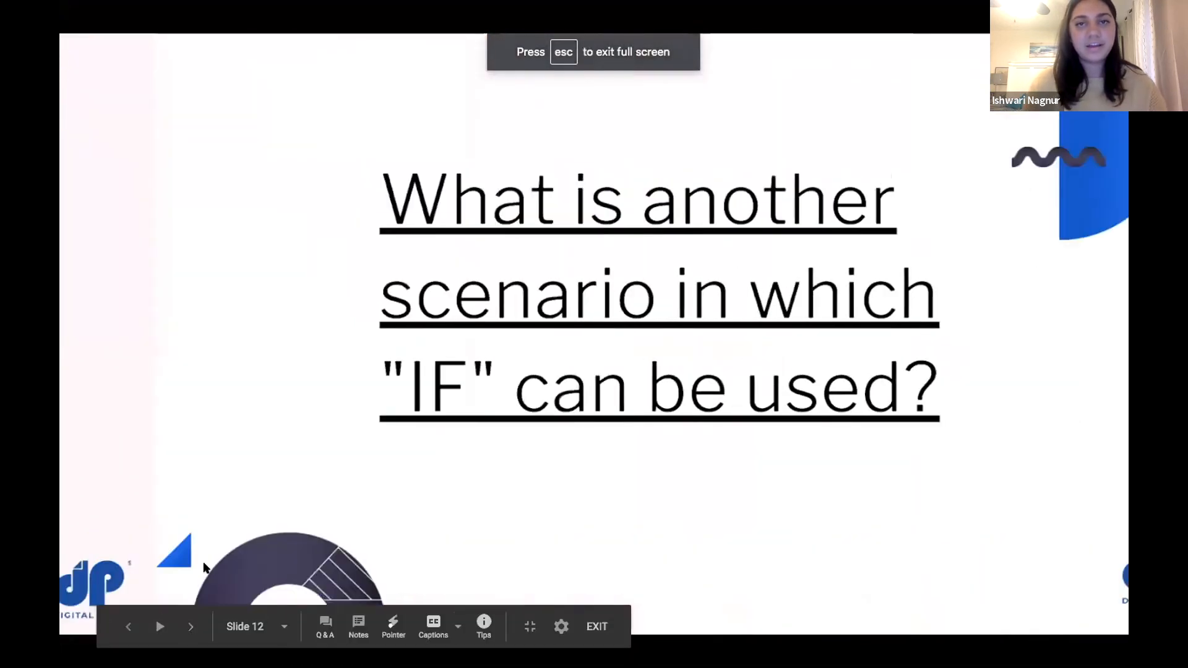
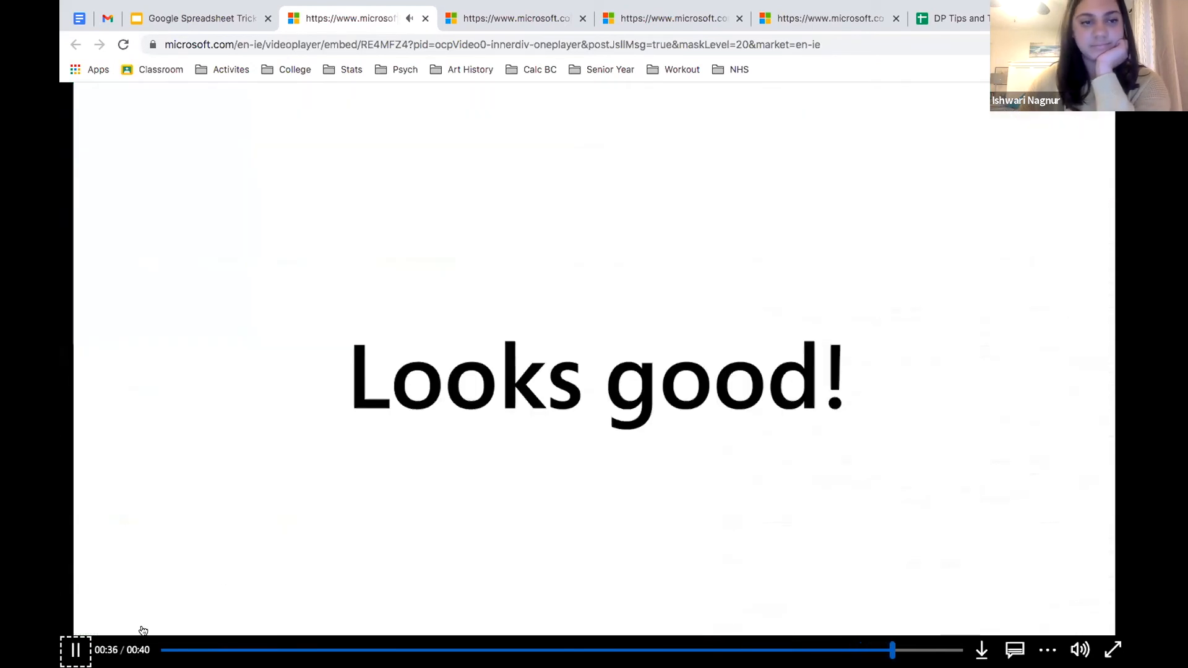
Switch to the Conditional Comparisons sheet of the DP Tips and Tricks spreadsheet and look through its member list.
{"action": "left_click", "coordinate": [986, 18]}
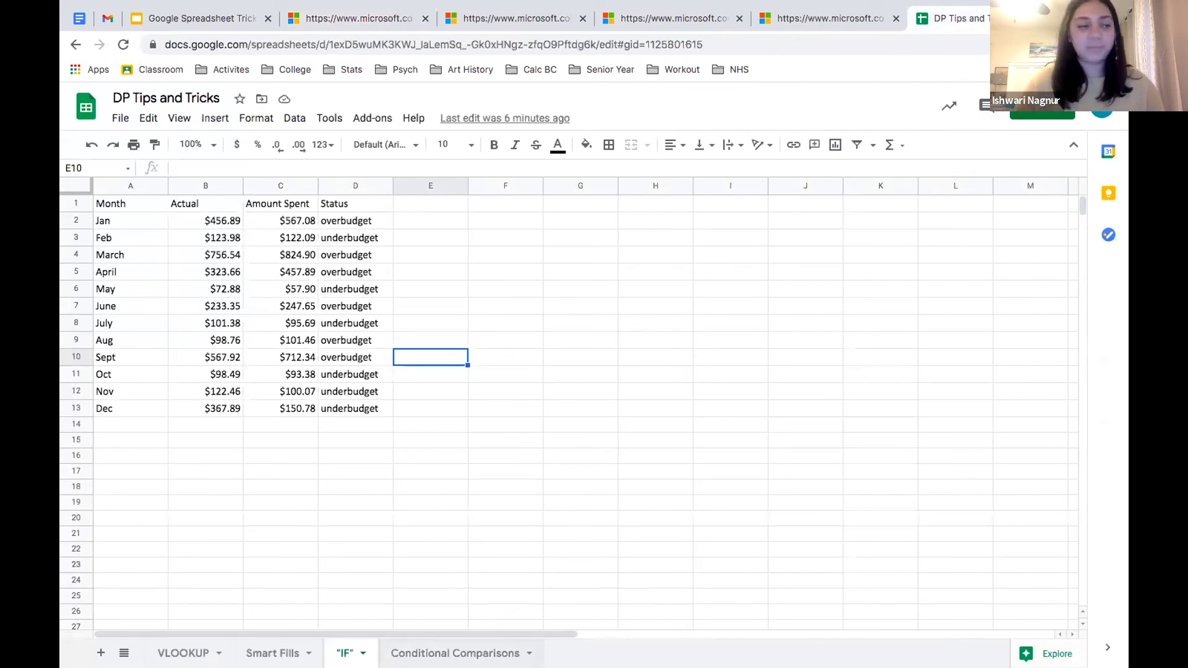
{"action": "left_click", "coordinate": [455, 653]}
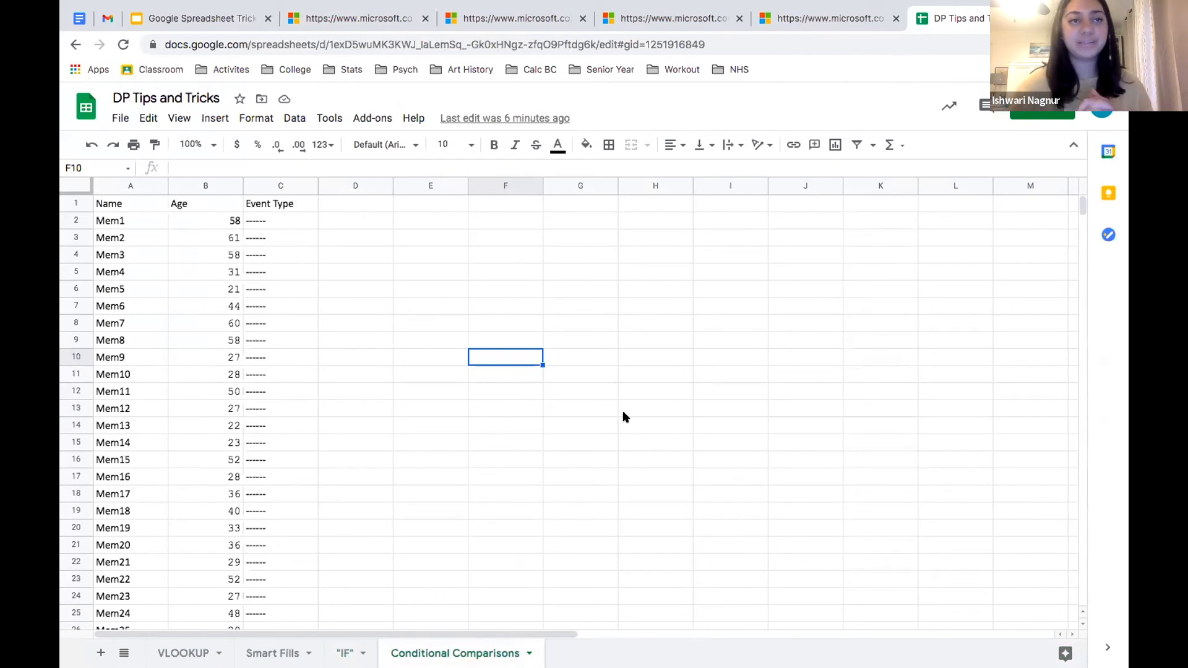
{"action": "scroll", "coordinate": [623, 416], "scroll_direction": "down", "scroll_amount": 5}
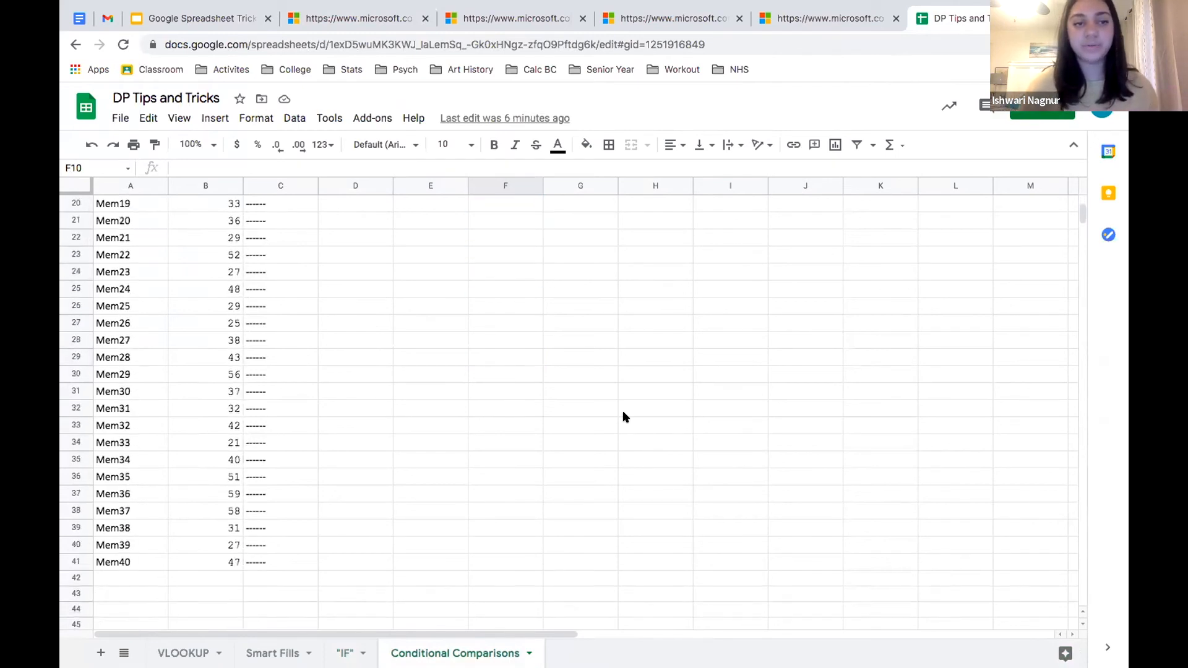
{"action": "scroll", "coordinate": [623, 417], "scroll_direction": "up", "scroll_amount": 4}
{"action": "scroll", "coordinate": [623, 417], "scroll_direction": "up", "scroll_amount": 2}
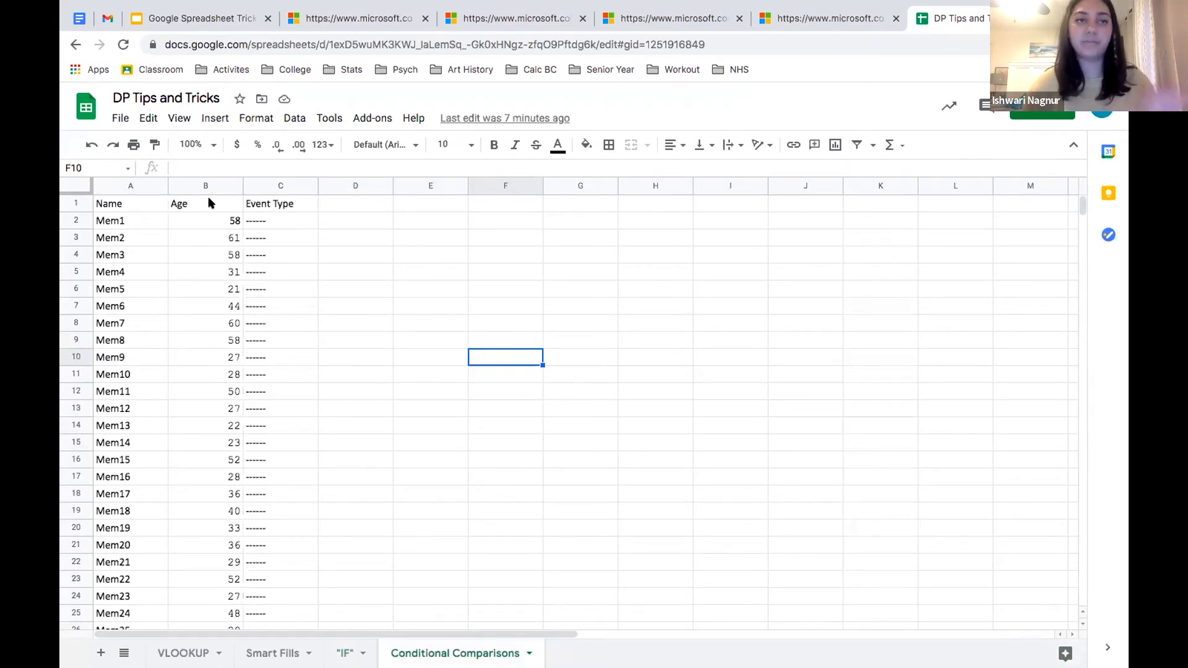
Start a conditional formatting rule for the member ages in B2:B41.
{"action": "left_click_drag", "start_coordinate": [214, 214], "coordinate": [224, 511]}
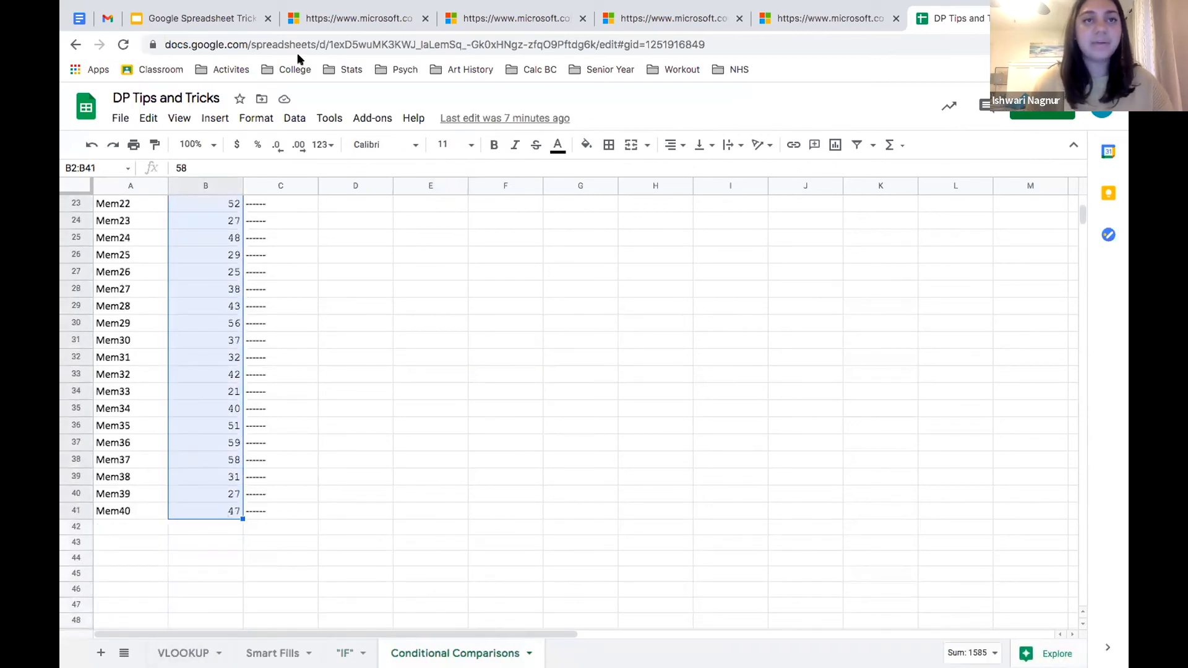
{"action": "left_click", "coordinate": [250, 118]}
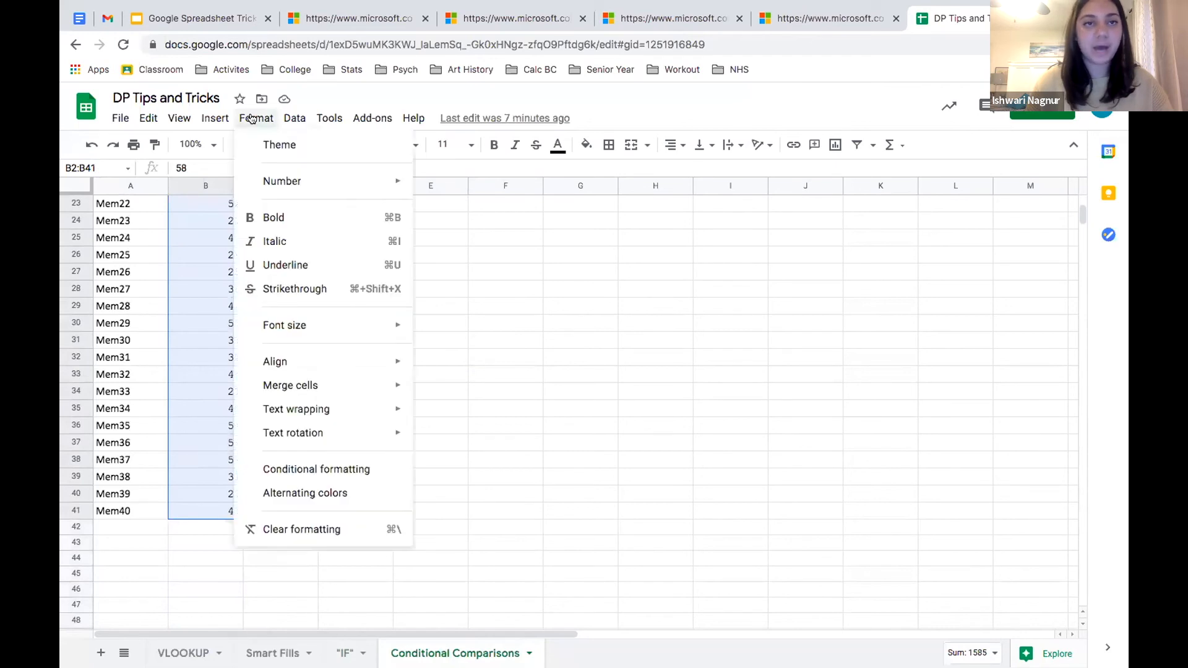
{"action": "left_click", "coordinate": [311, 466]}
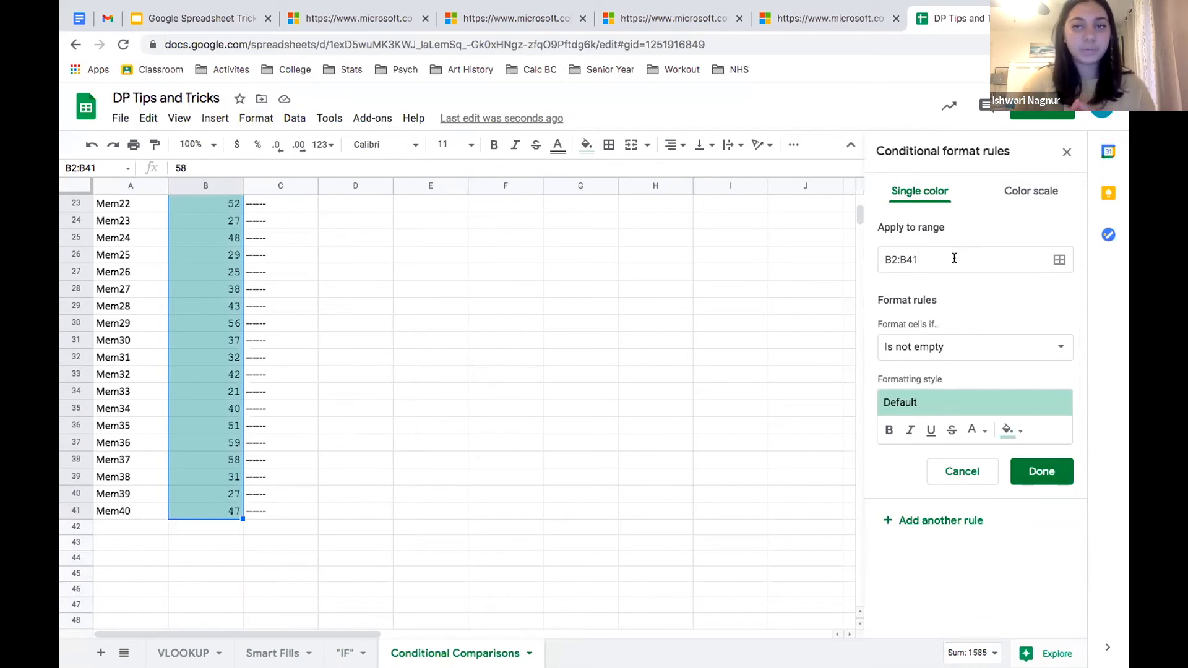
Set the rule to format ages greater than or equal to 40 in the default style, save it and check the column.
{"action": "left_click", "coordinate": [953, 344]}
{"action": "scroll", "coordinate": [952, 427], "scroll_direction": "down", "scroll_amount": 2}
{"action": "scroll", "coordinate": [952, 438], "scroll_direction": "up", "scroll_amount": 2}
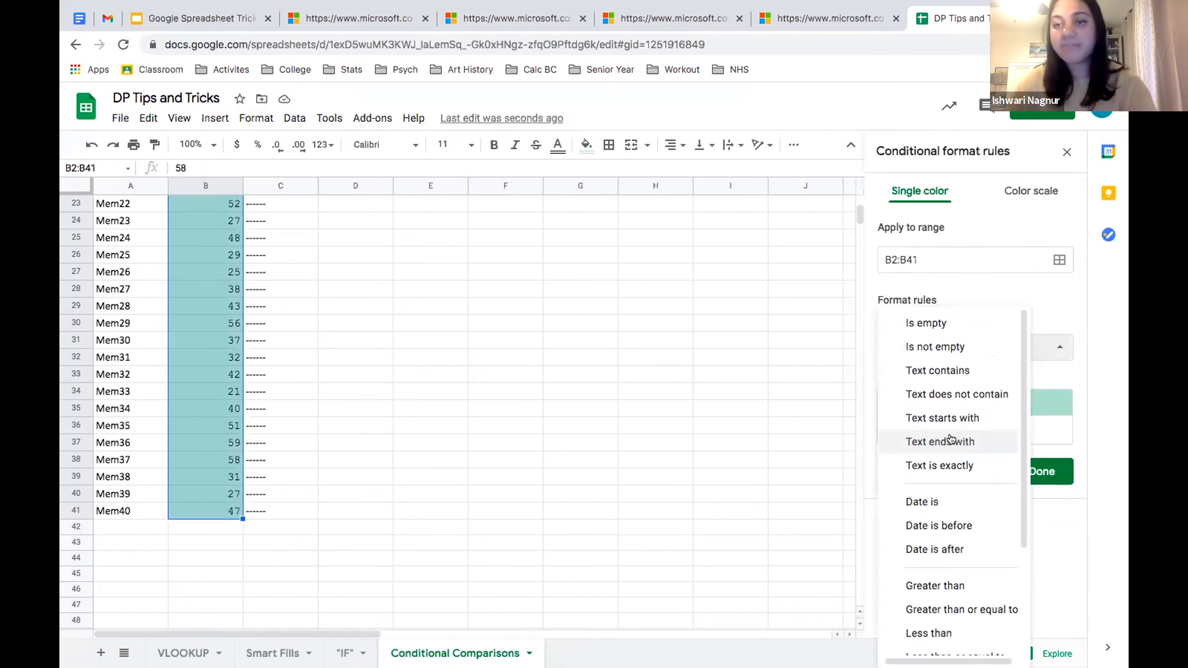
{"action": "scroll", "coordinate": [952, 439], "scroll_direction": "down", "scroll_amount": 1}
{"action": "scroll", "coordinate": [952, 439], "scroll_direction": "down", "scroll_amount": 2}
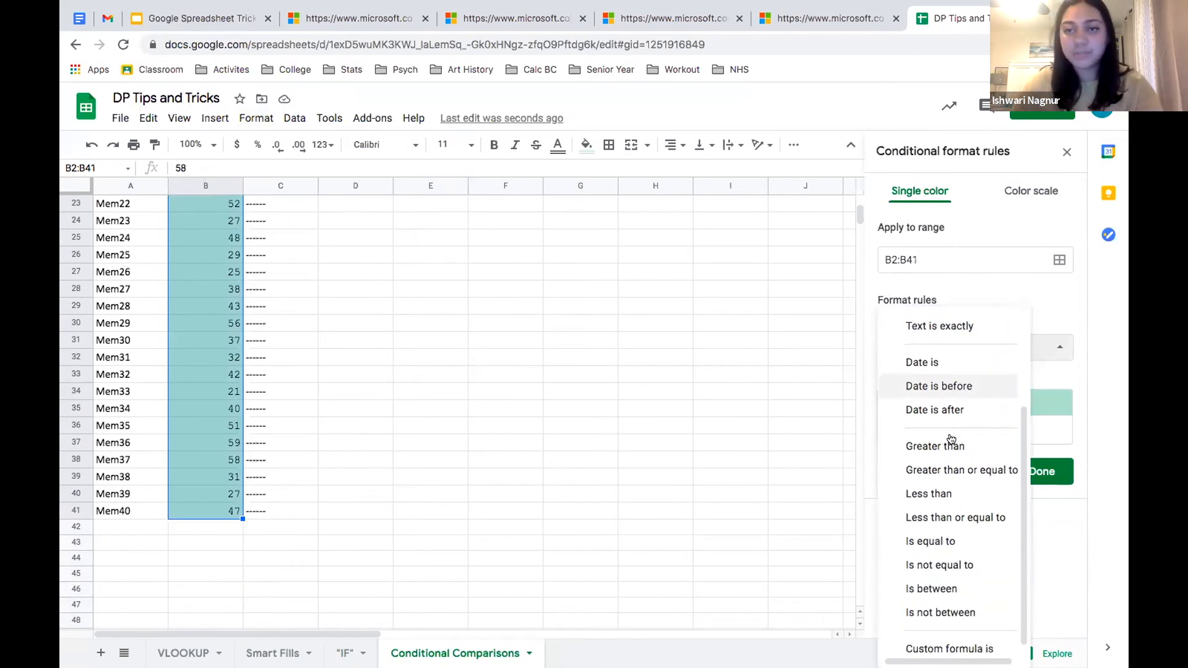
{"action": "left_click", "coordinate": [955, 472]}
{"action": "left_click", "coordinate": [947, 379]}
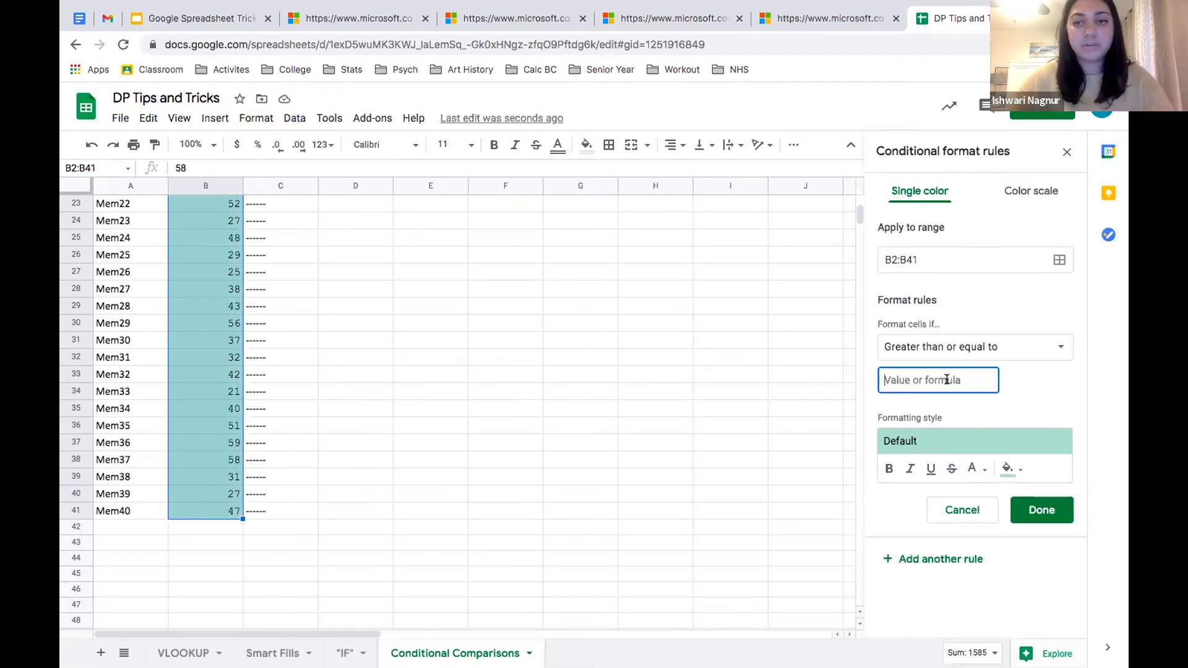
{"action": "type", "text": "40"}
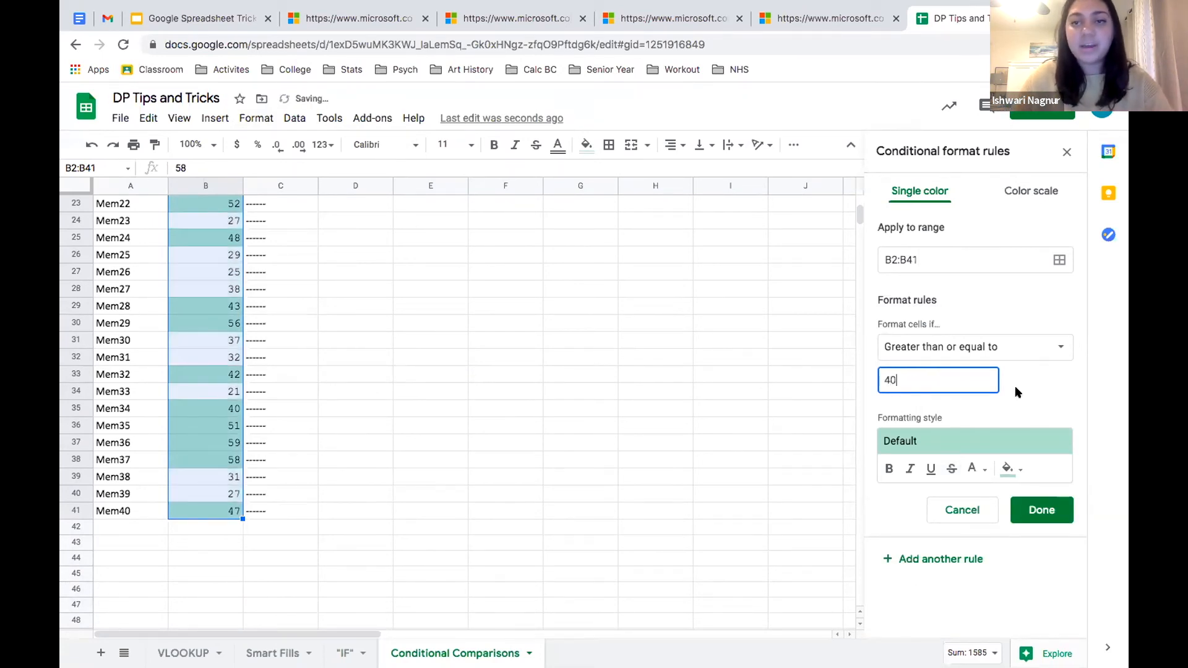
{"action": "left_click", "coordinate": [1042, 510]}
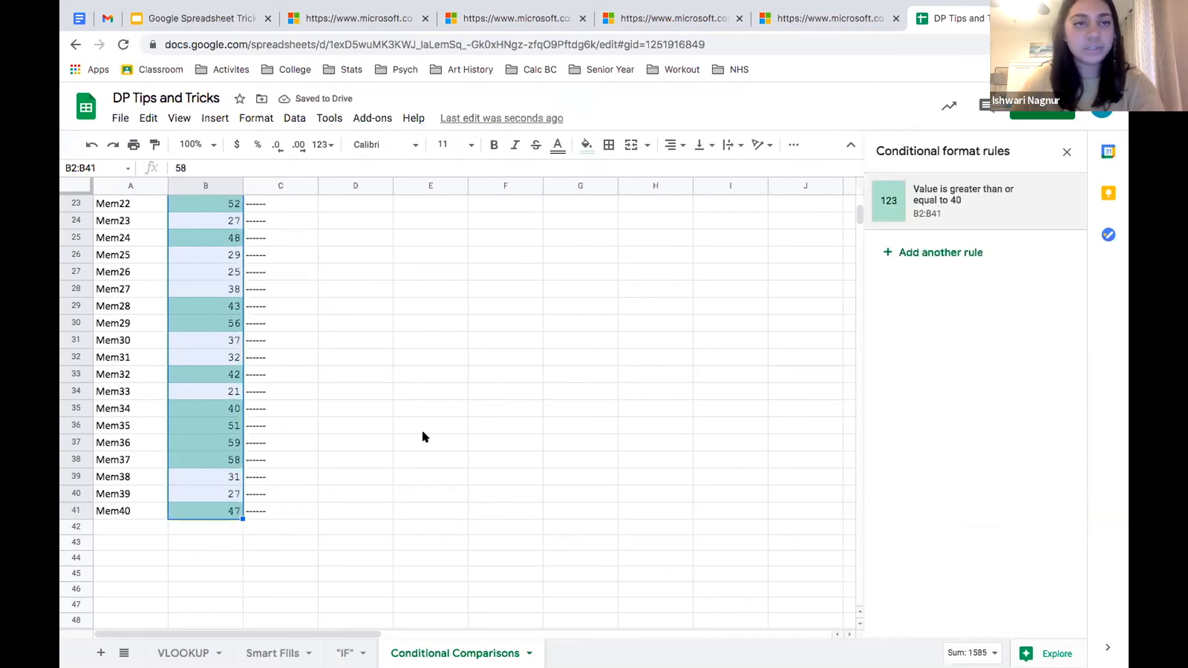
{"action": "scroll", "coordinate": [423, 436], "scroll_direction": "up", "scroll_amount": 1}
{"action": "scroll", "coordinate": [354, 364], "scroll_direction": "up", "scroll_amount": 2}
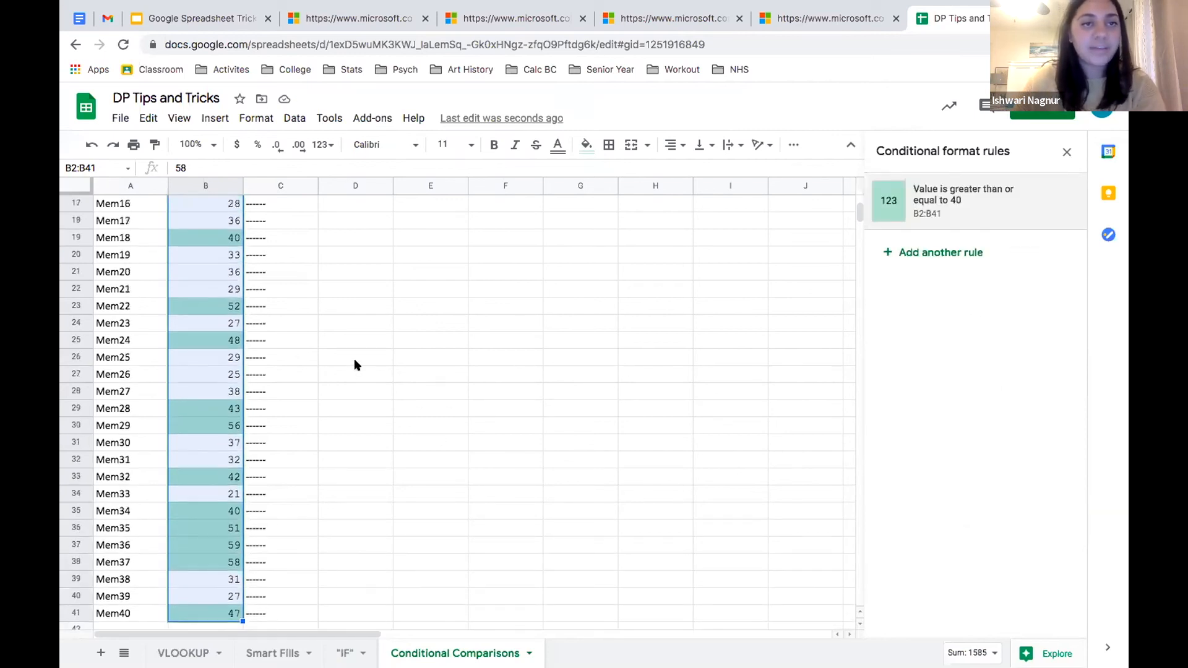
{"action": "scroll", "coordinate": [356, 365], "scroll_direction": "up", "scroll_amount": 4}
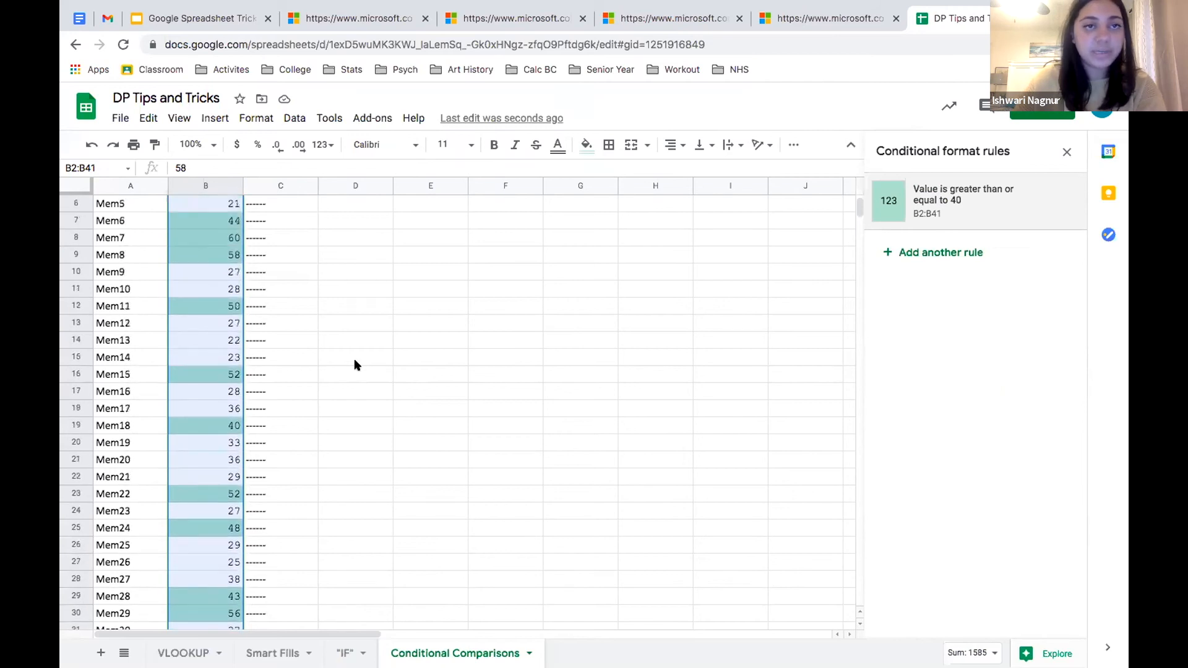
{"action": "scroll", "coordinate": [356, 365], "scroll_direction": "down", "scroll_amount": 3}
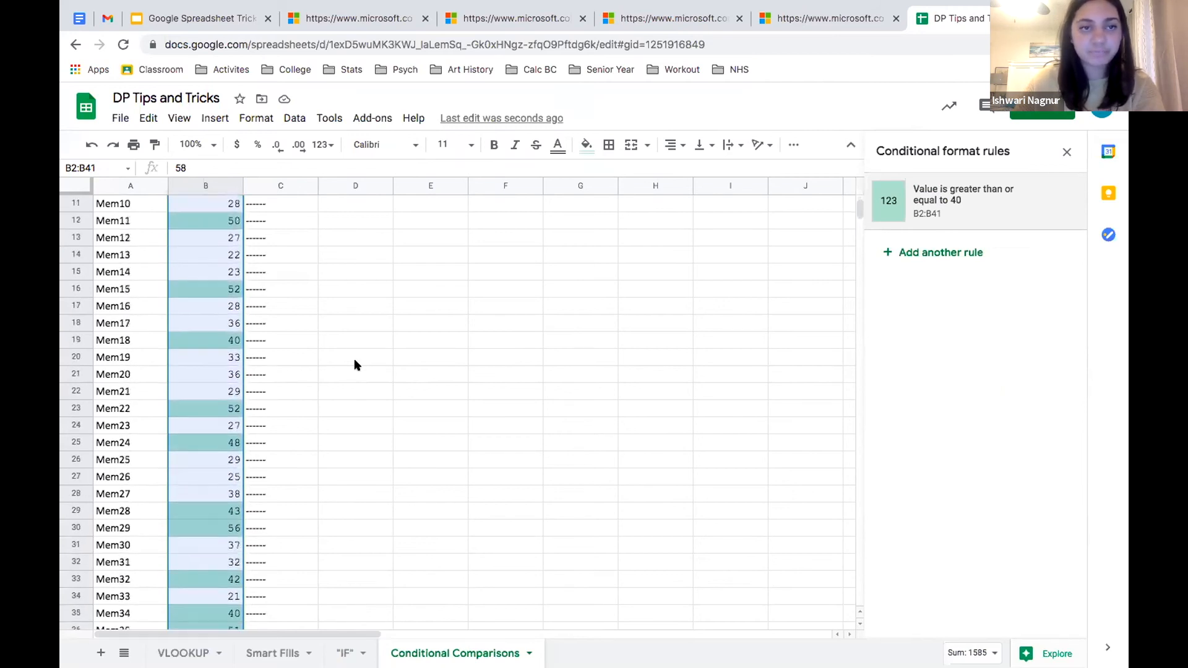
Add another conditional formatting rule for B2:B41 that formats ages less than 40.
{"action": "left_click", "coordinate": [915, 253]}
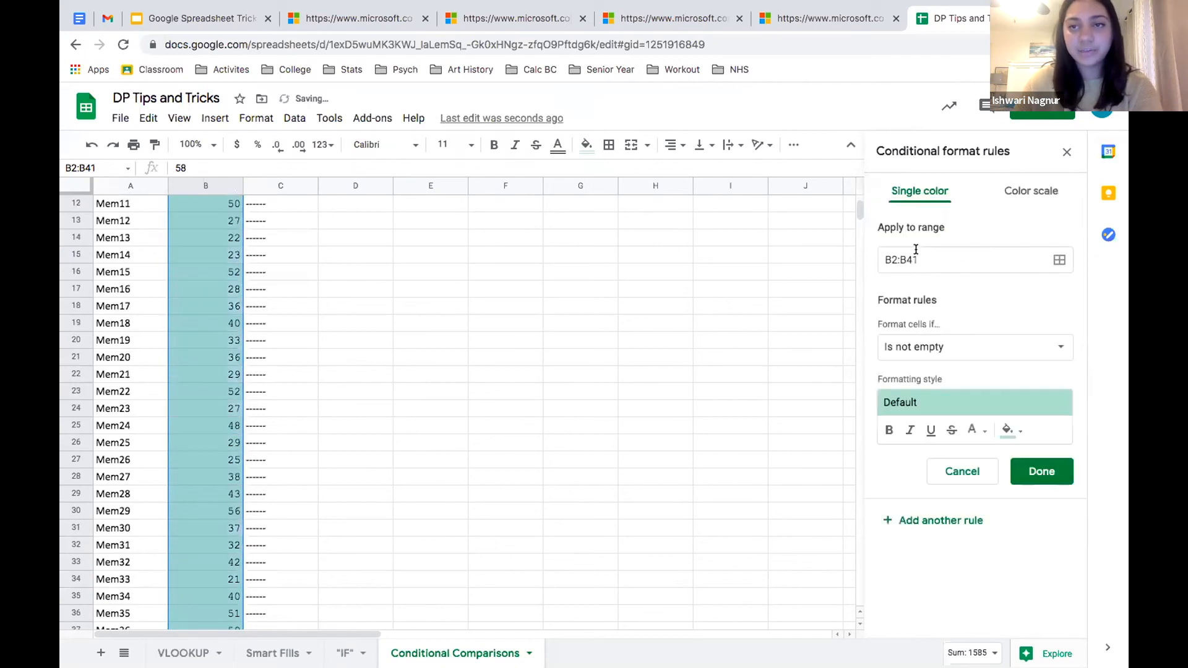
{"action": "left_click", "coordinate": [923, 347]}
{"action": "scroll", "coordinate": [936, 427], "scroll_direction": "down", "scroll_amount": 2}
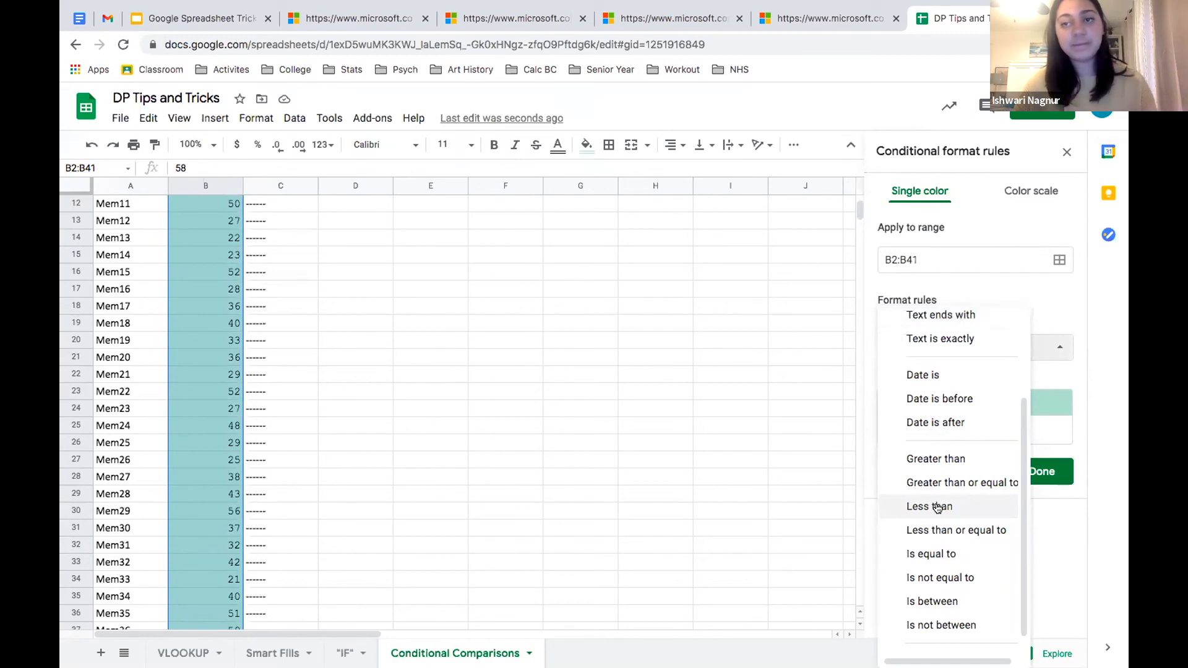
{"action": "left_click", "coordinate": [937, 507]}
{"action": "left_click", "coordinate": [937, 381]}
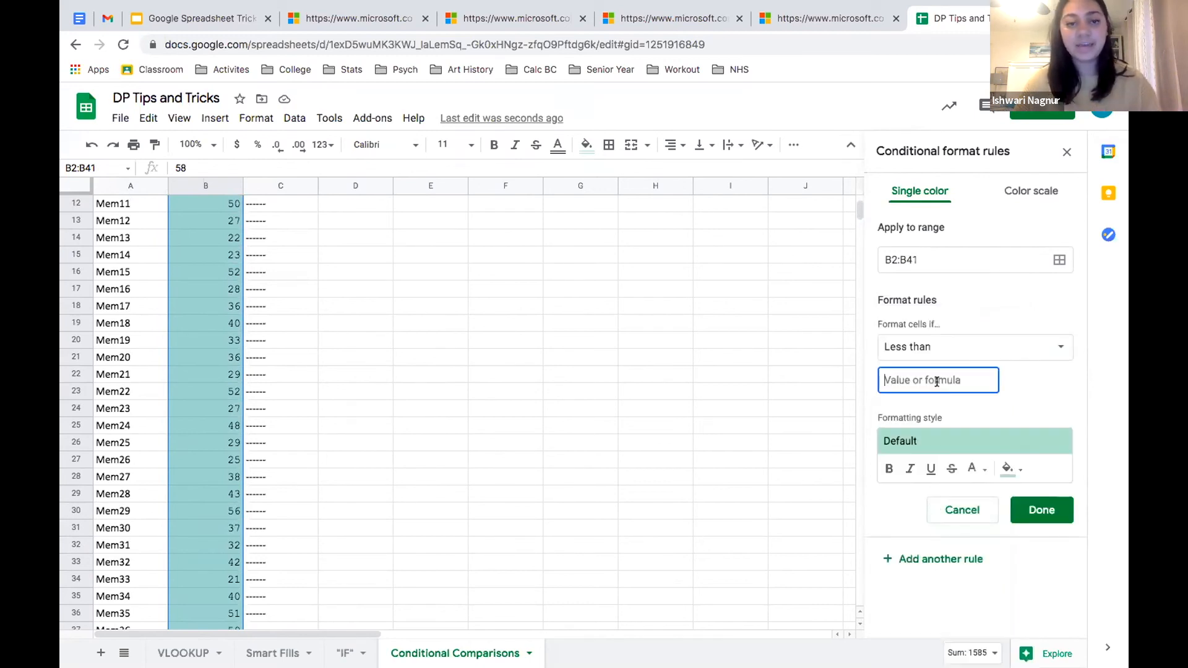
{"action": "type", "text": "40"}
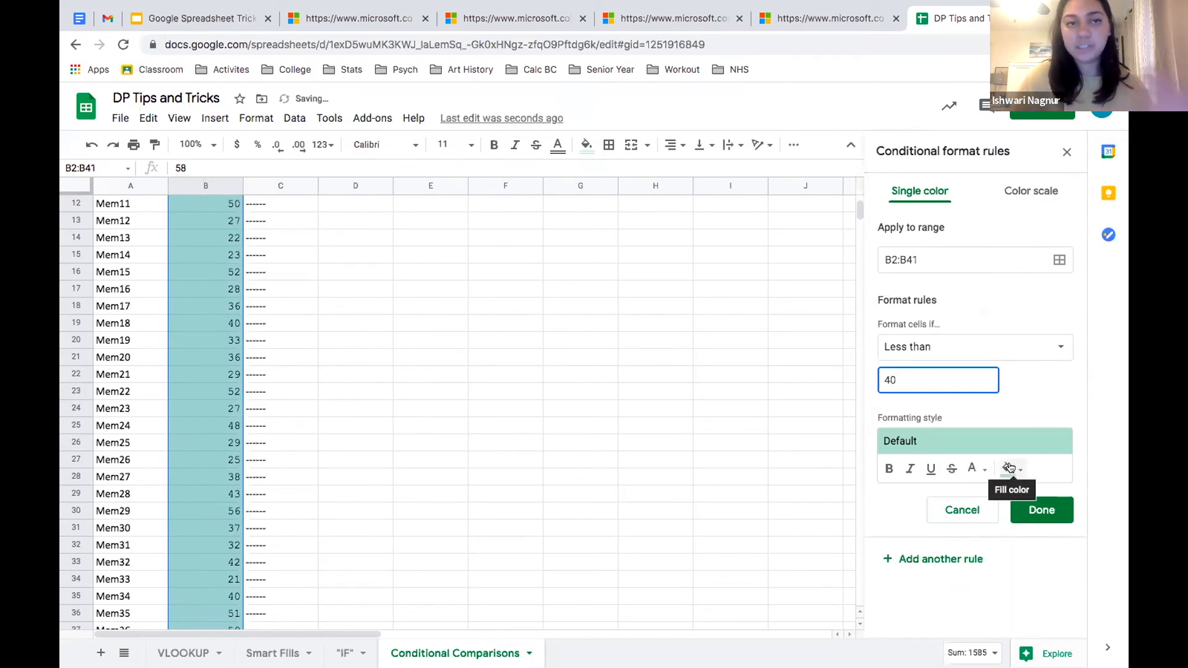
Give the less-than-40 rule a blue theme fill colour and save it.
{"action": "left_click", "coordinate": [1011, 470]}
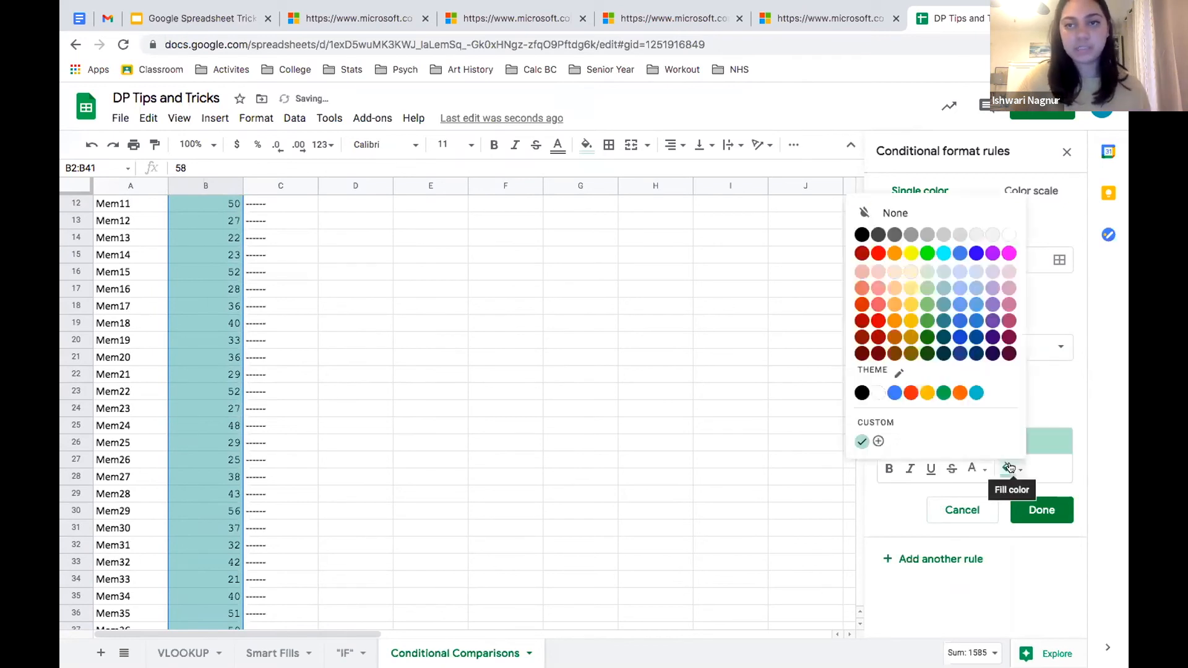
{"action": "left_click", "coordinate": [894, 393]}
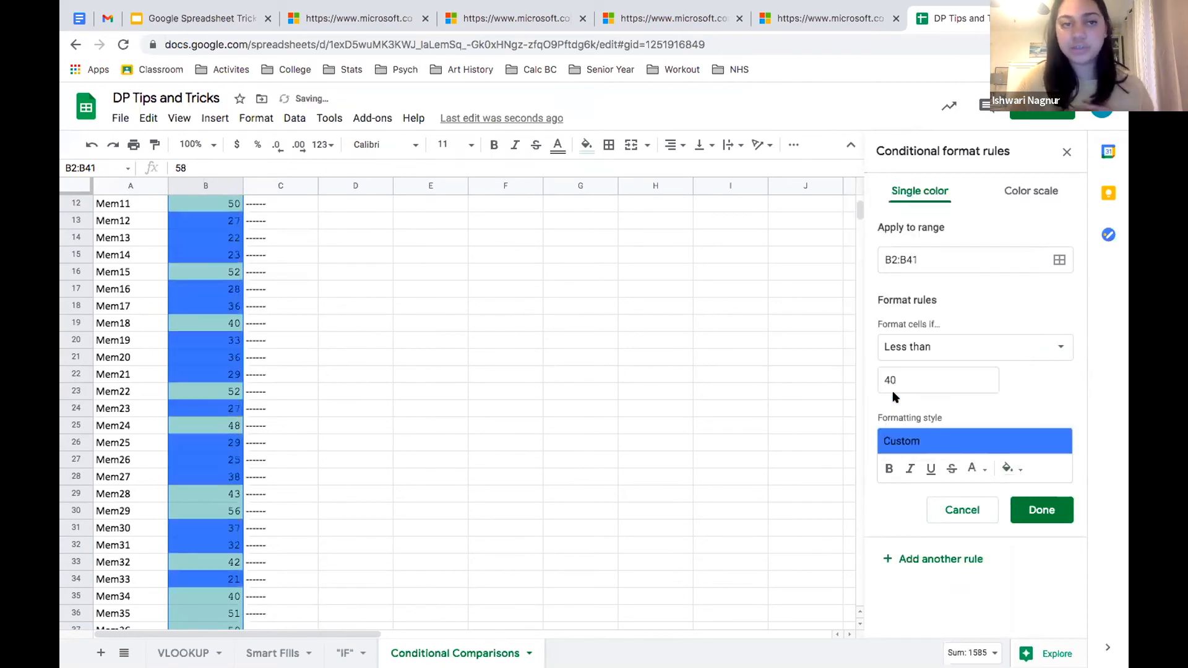
{"action": "left_click", "coordinate": [1046, 509]}
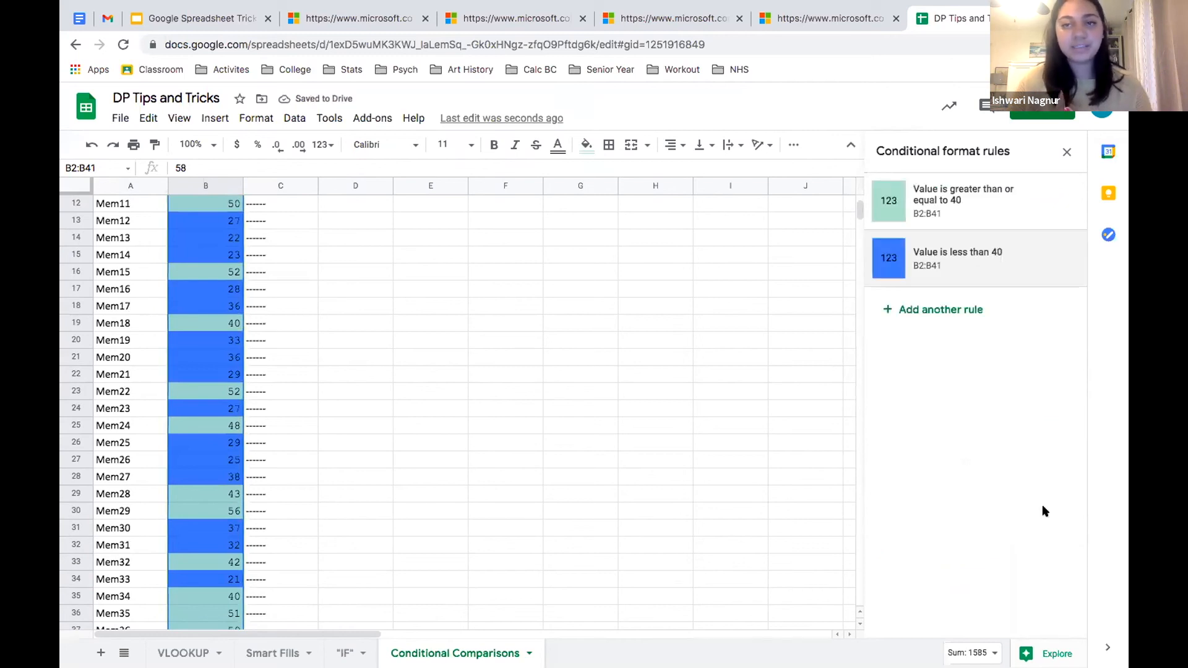
Deselect the age range and look through the whole Age column to review the two highlight colours.
{"action": "left_click", "coordinate": [742, 372]}
{"action": "scroll", "coordinate": [376, 446], "scroll_direction": "down", "scroll_amount": 3}
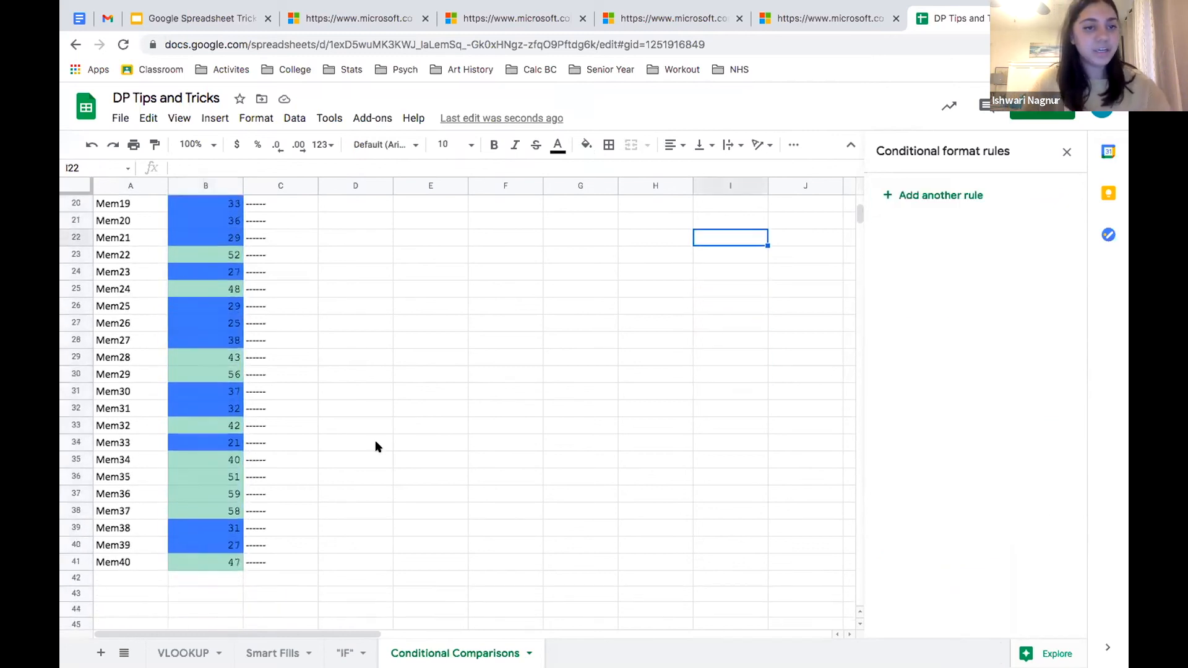
{"action": "scroll", "coordinate": [376, 446], "scroll_direction": "down", "scroll_amount": 1}
{"action": "scroll", "coordinate": [376, 446], "scroll_direction": "up", "scroll_amount": 7}
{"action": "scroll", "coordinate": [376, 446], "scroll_direction": "right", "scroll_amount": 1}
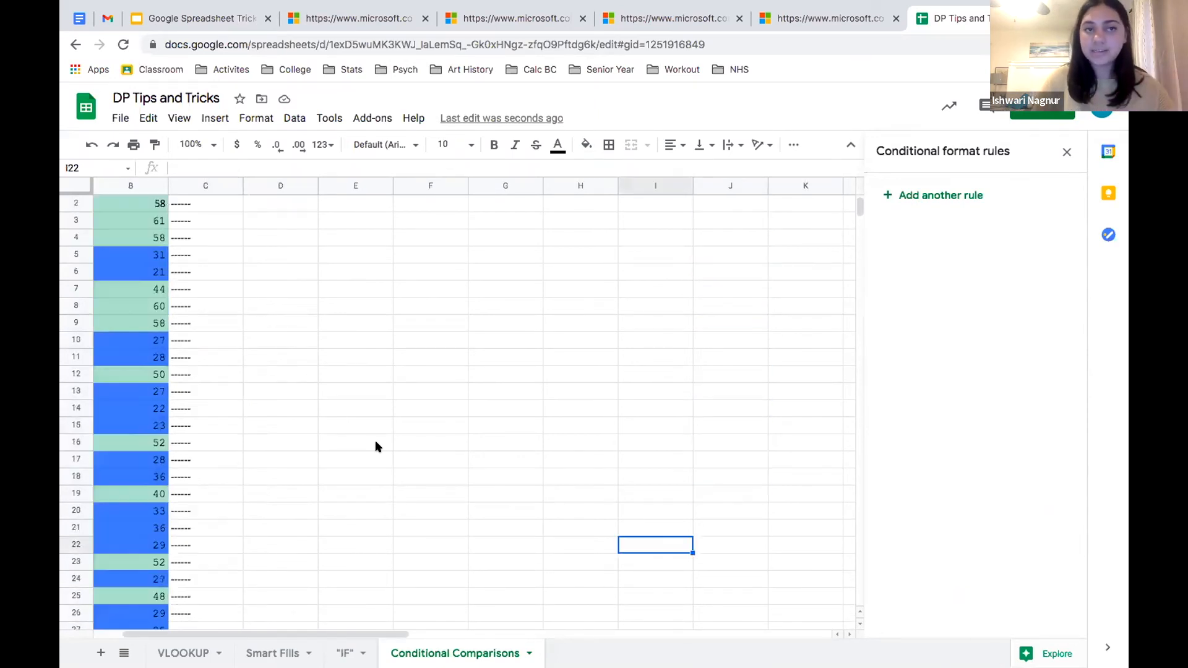
{"action": "scroll", "coordinate": [375, 446], "scroll_direction": "up", "scroll_amount": 1}
{"action": "scroll", "coordinate": [375, 447], "scroll_direction": "left", "scroll_amount": 1}
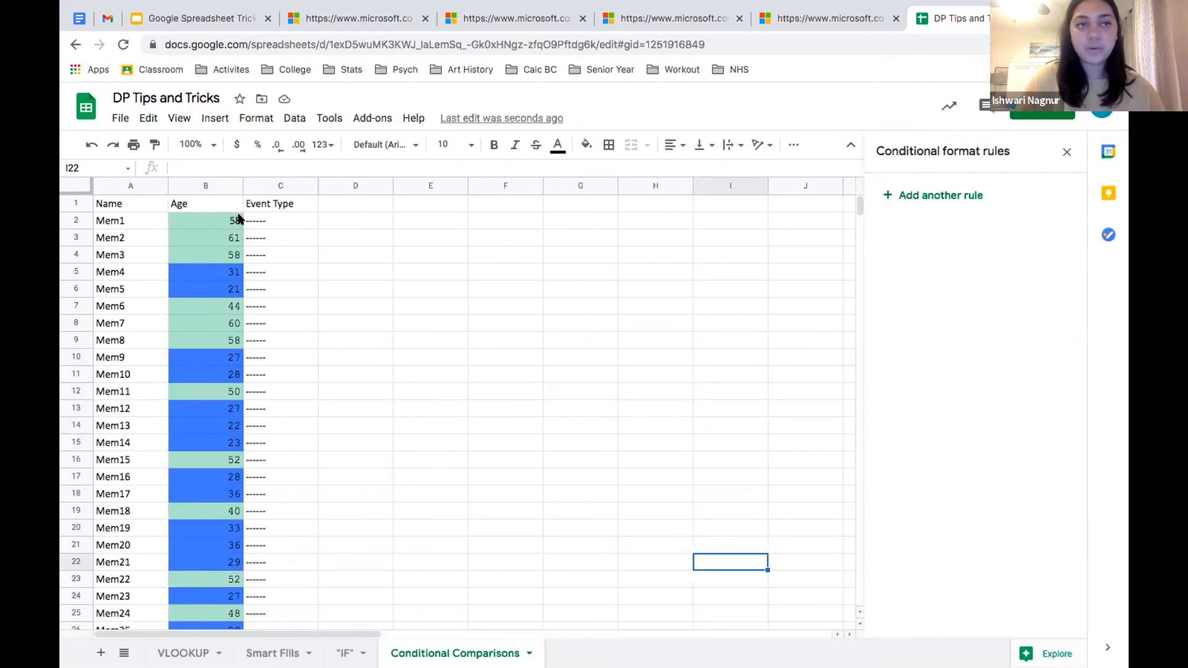
{"action": "scroll", "coordinate": [206, 421], "scroll_direction": "down", "scroll_amount": 5}
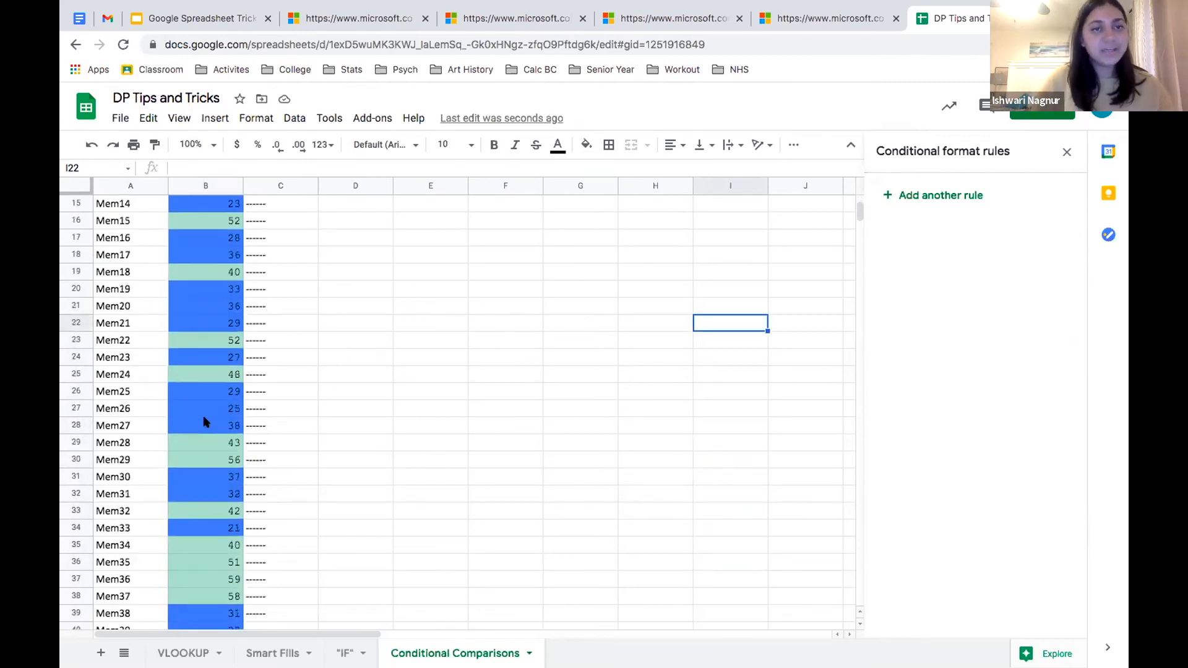
{"action": "scroll", "coordinate": [206, 422], "scroll_direction": "down", "scroll_amount": 4}
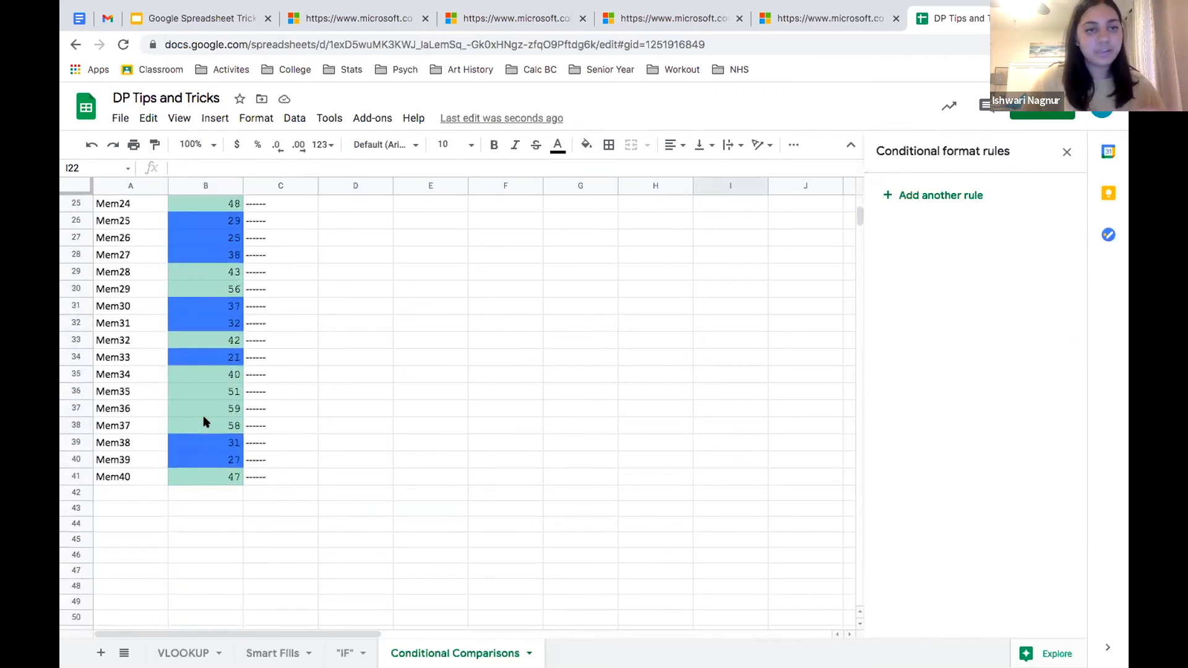
{"action": "scroll", "coordinate": [206, 422], "scroll_direction": "up", "scroll_amount": 1}
{"action": "scroll", "coordinate": [206, 421], "scroll_direction": "up", "scroll_amount": 5}
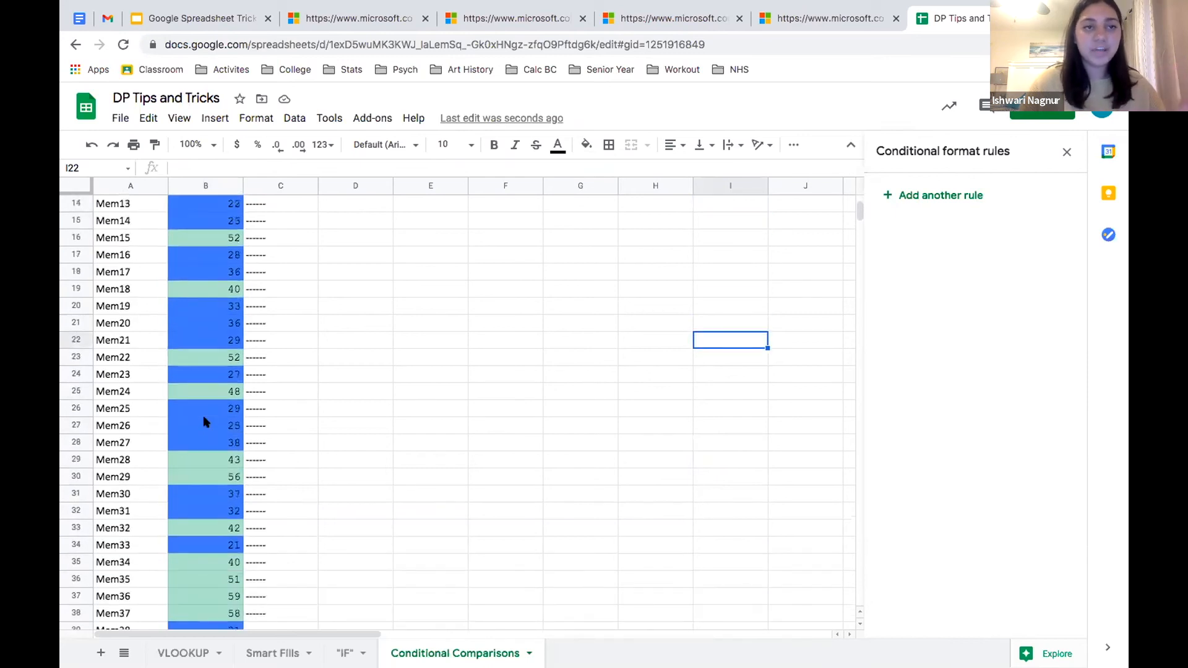
{"action": "scroll", "coordinate": [206, 421], "scroll_direction": "up", "scroll_amount": 2}
{"action": "scroll", "coordinate": [206, 421], "scroll_direction": "up", "scroll_amount": 1}
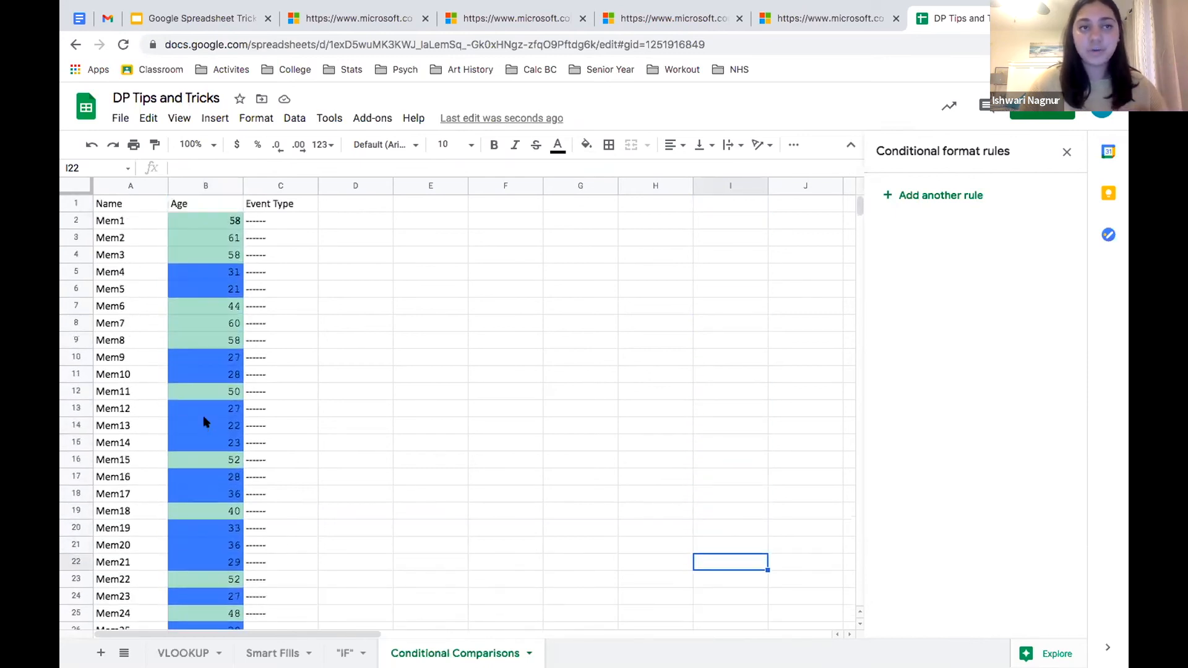